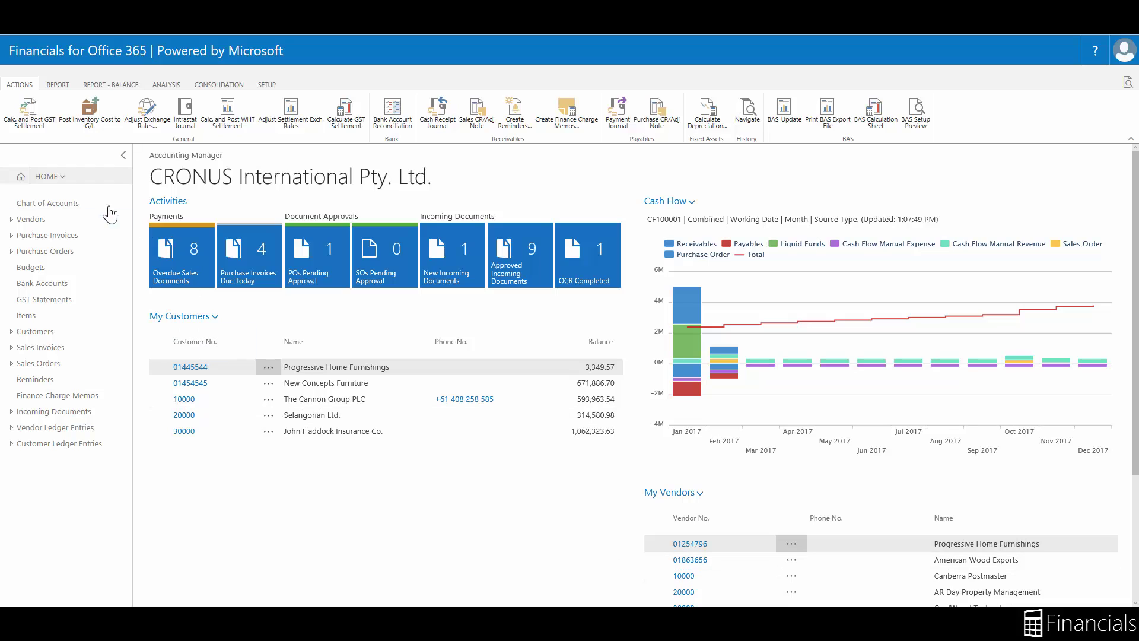
Open the DEFAULT general journal batch from Journals > General Journals
left_click(63, 179)
left_click(70, 265)
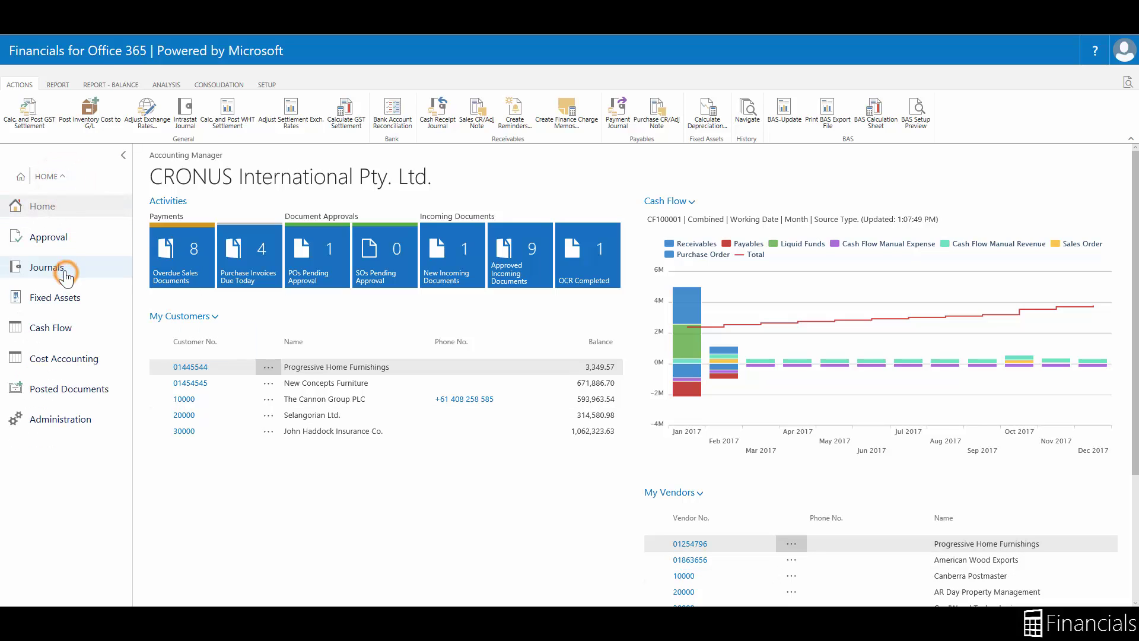
left_click(74, 281)
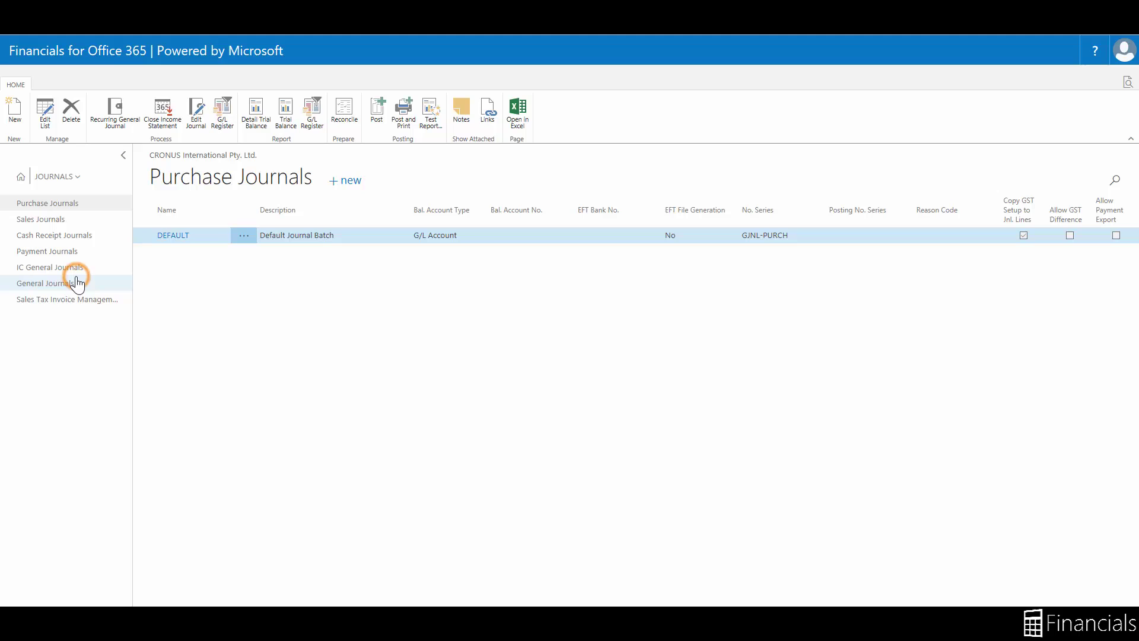
left_click(165, 254)
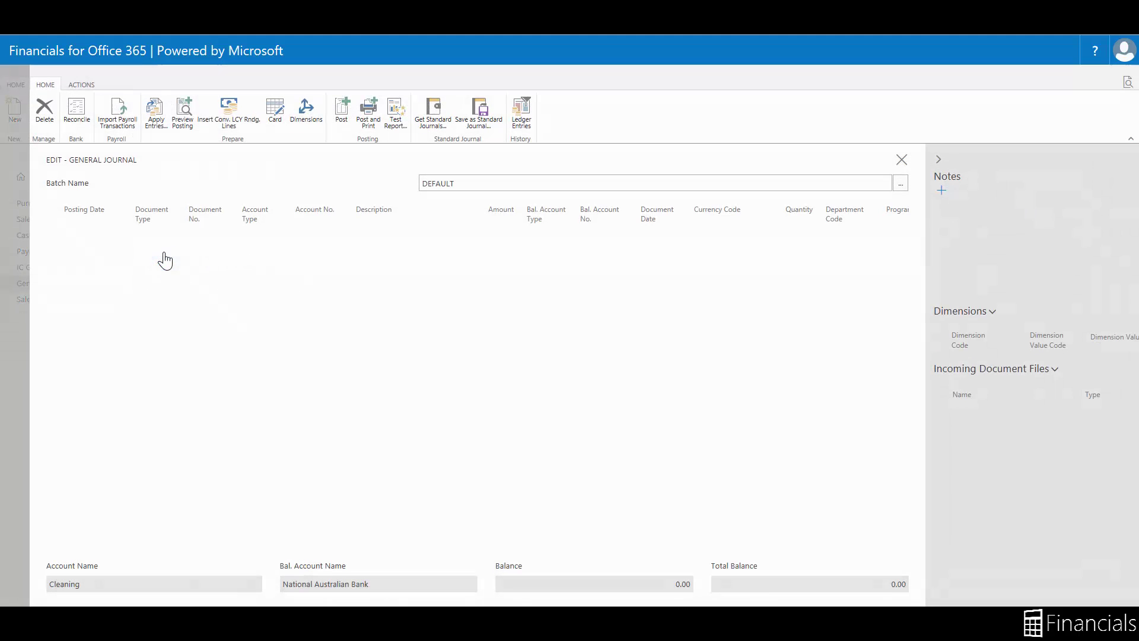
Review the Cleaning North Island line's account 8110, Bank Account NAB balancing and department code
left_click(342, 236)
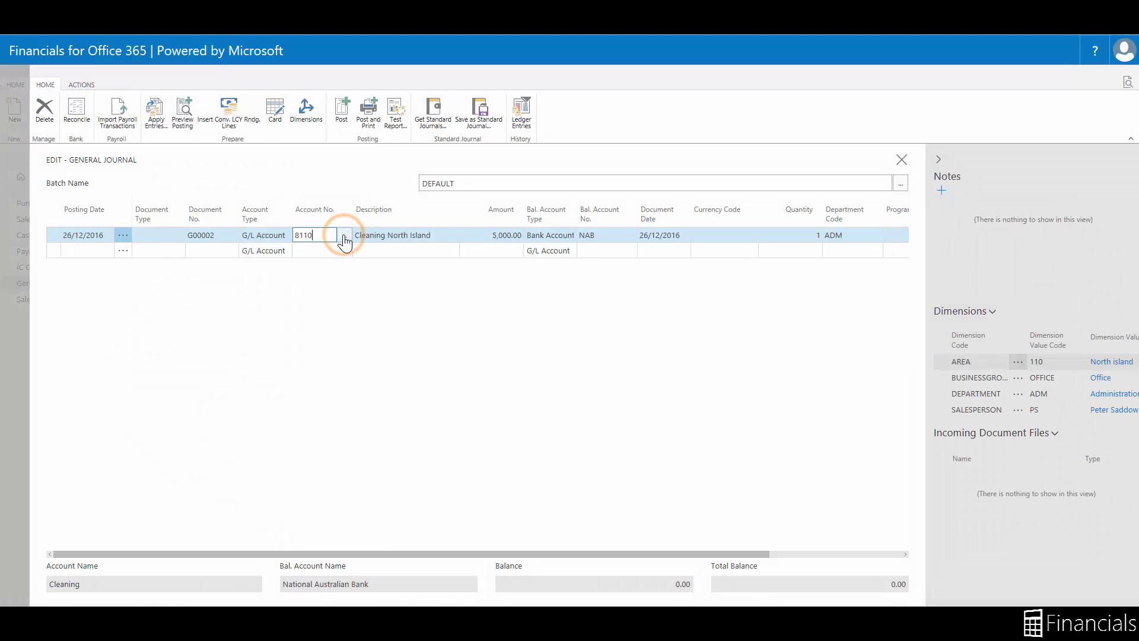
left_click(344, 238)
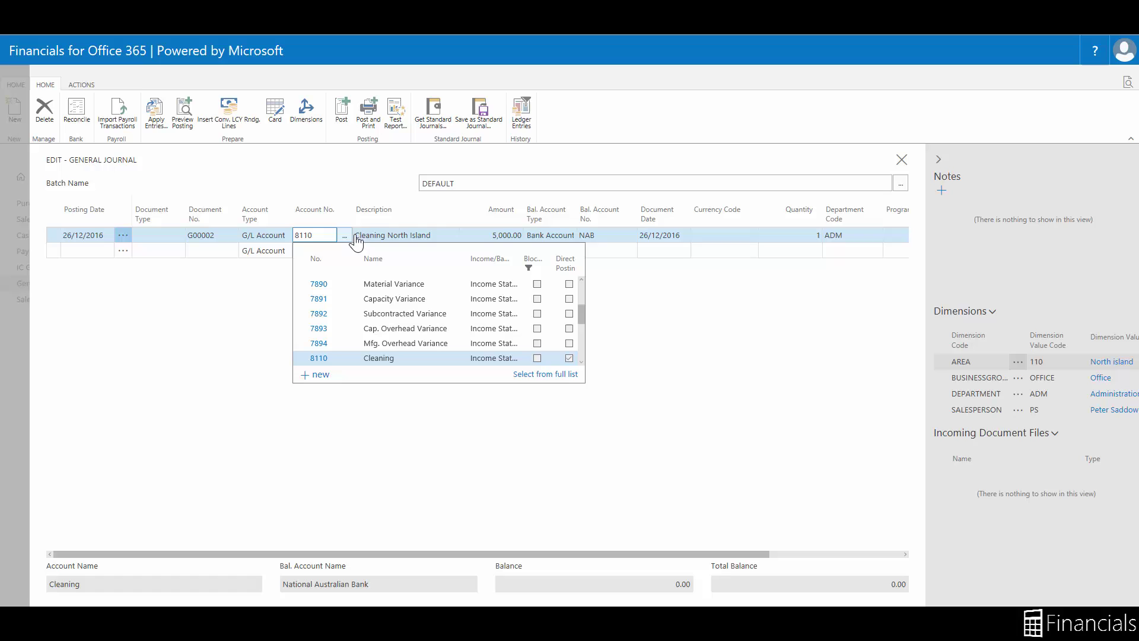
left_click(541, 235)
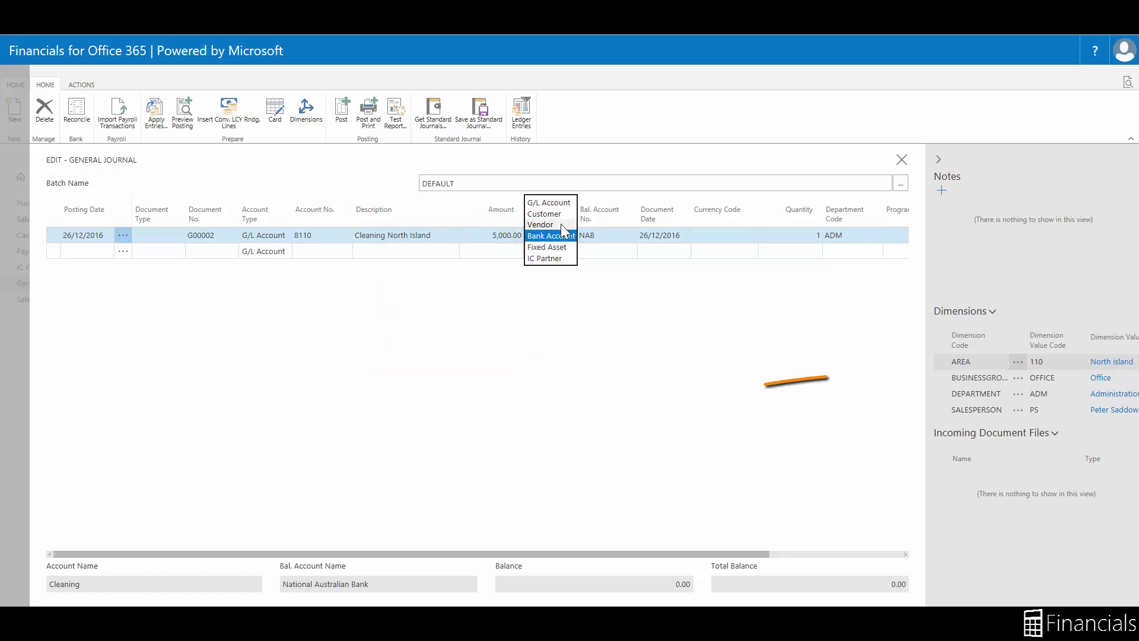
left_click(591, 235)
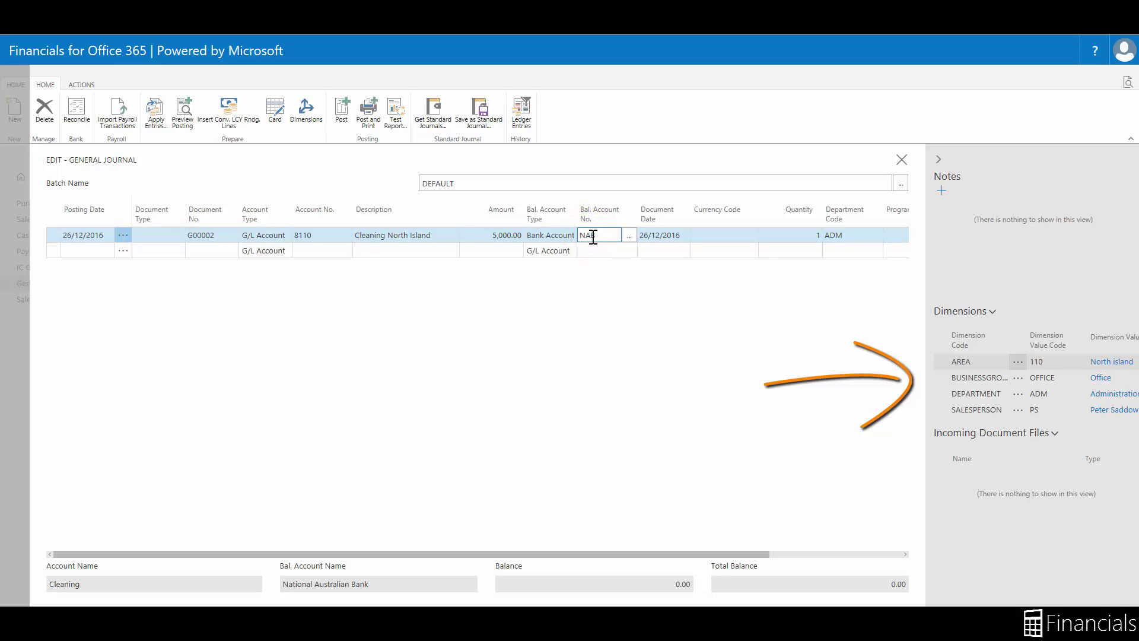
left_click(854, 235)
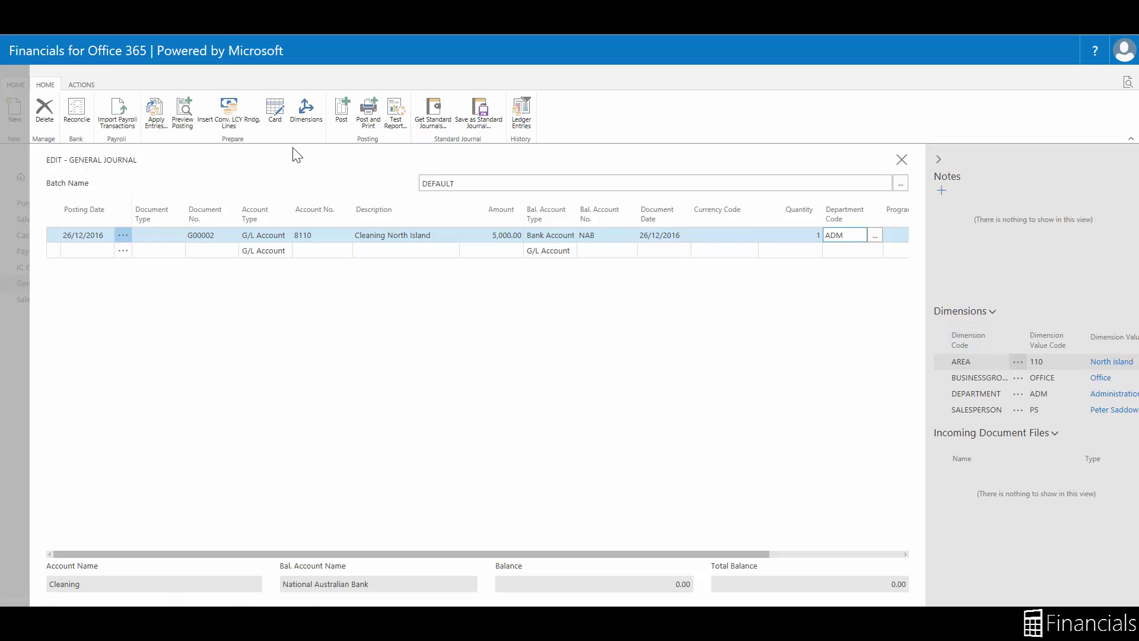
Add the SUMMER campaign dimension and preview the 5,000.00 and -5,000.00 G/L entries
left_click(307, 119)
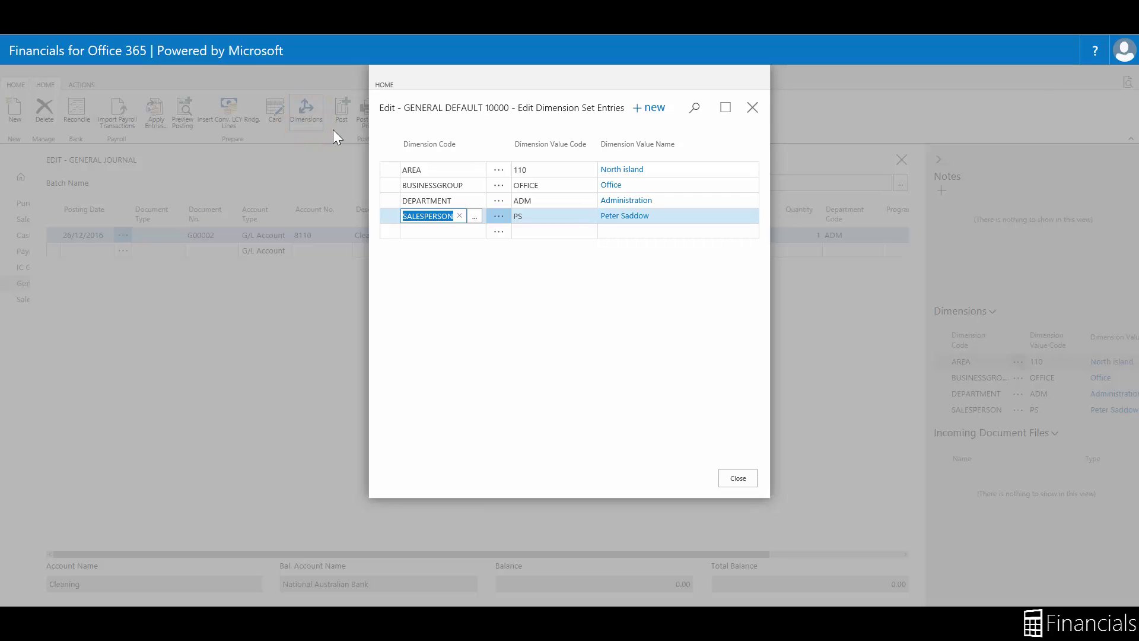
left_click(735, 481)
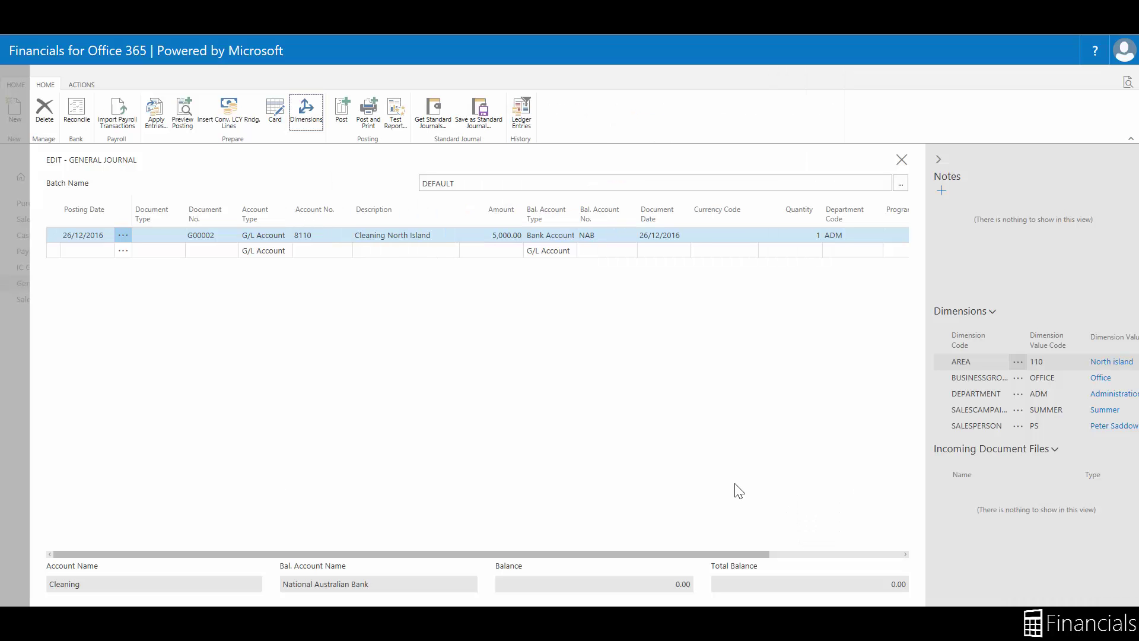
left_click(182, 113)
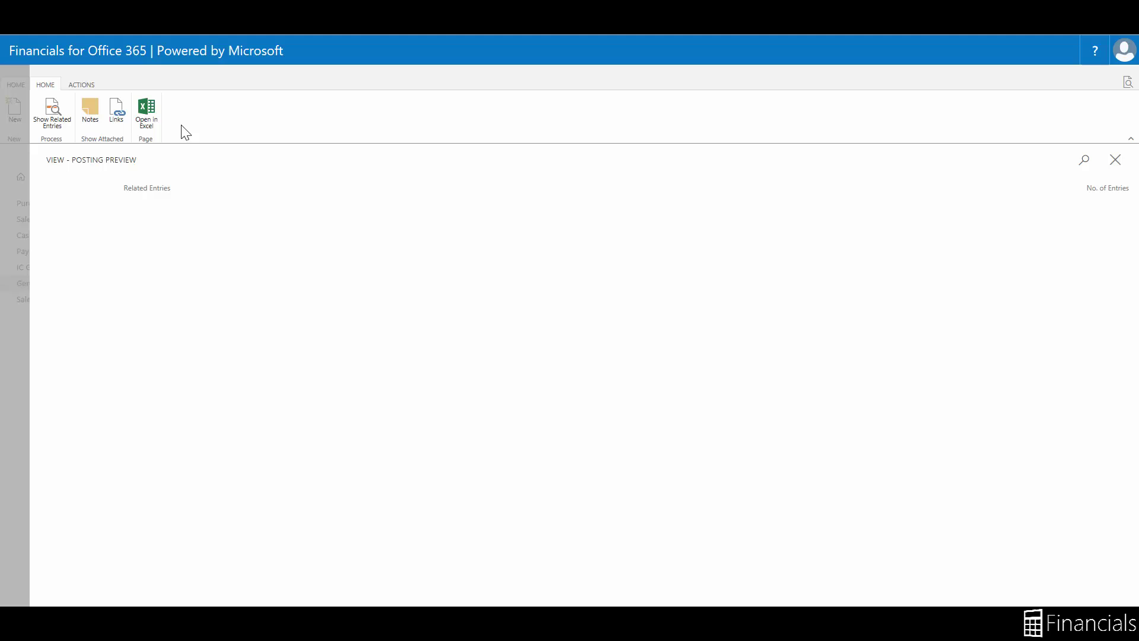
left_click(1126, 219)
left_click(937, 161)
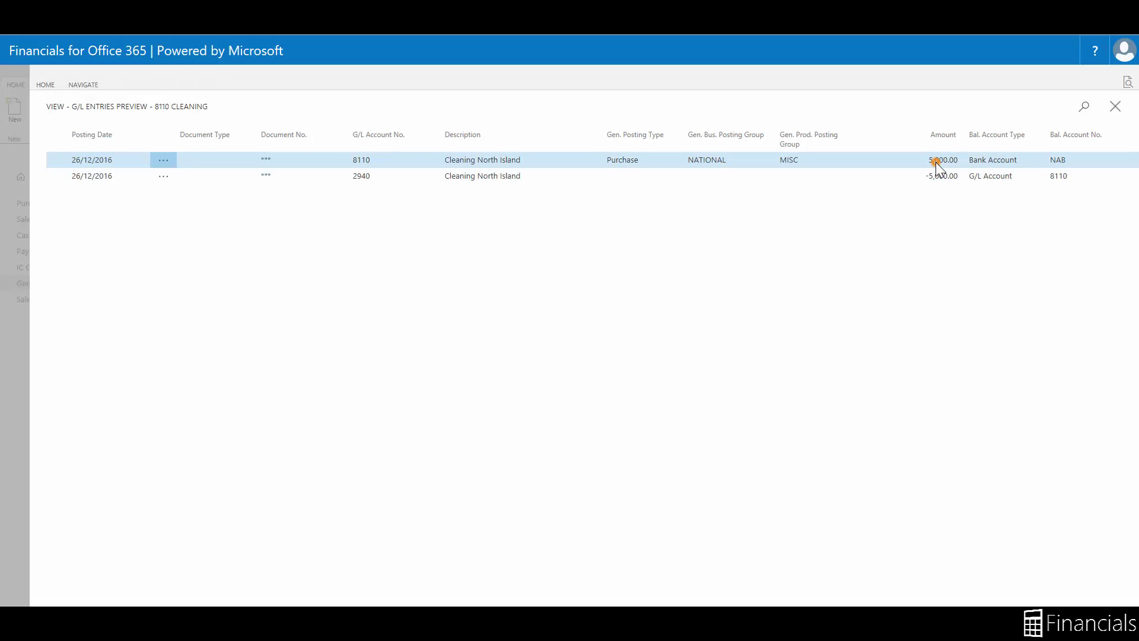
left_click(942, 177)
left_click(1118, 108)
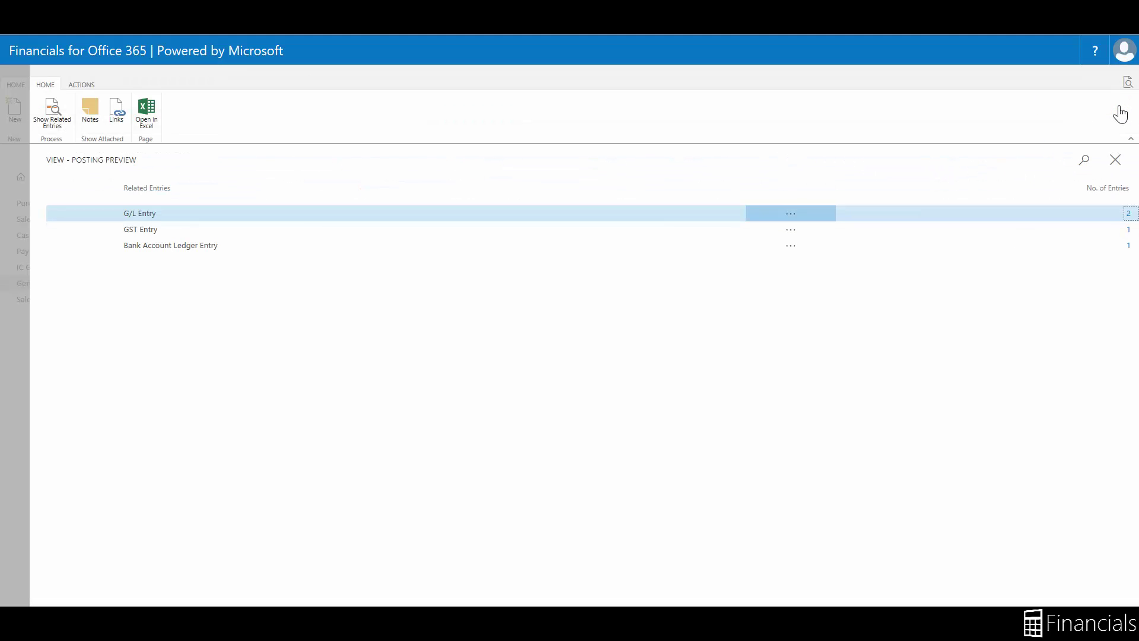
left_click(1119, 160)
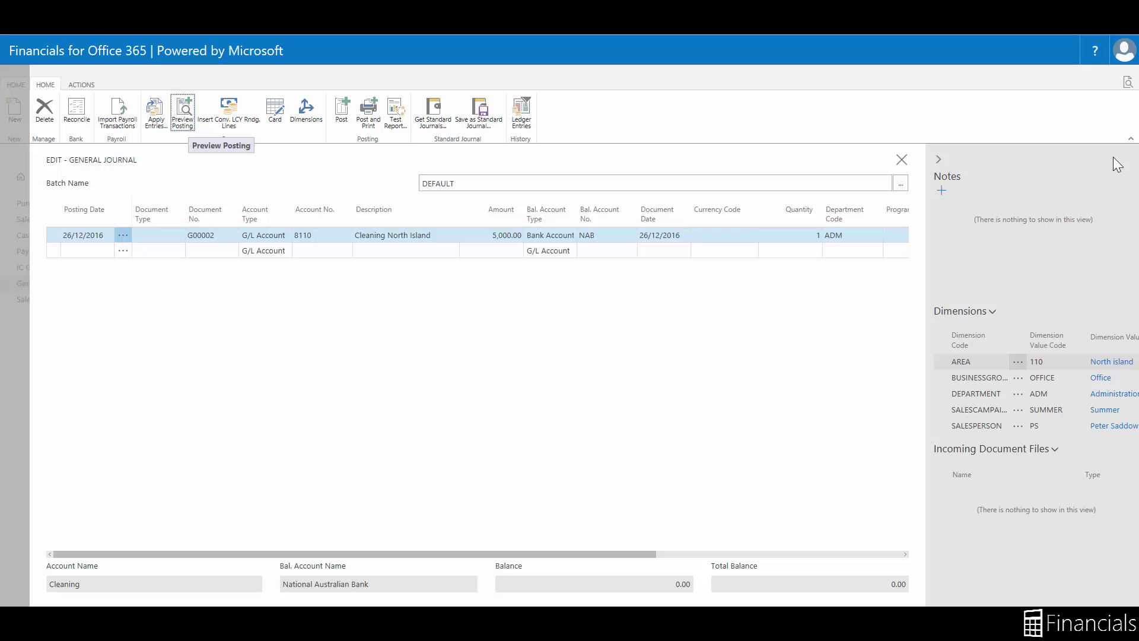
Send the General Journal – Test report with Show Dimensions to PDF
left_click(391, 127)
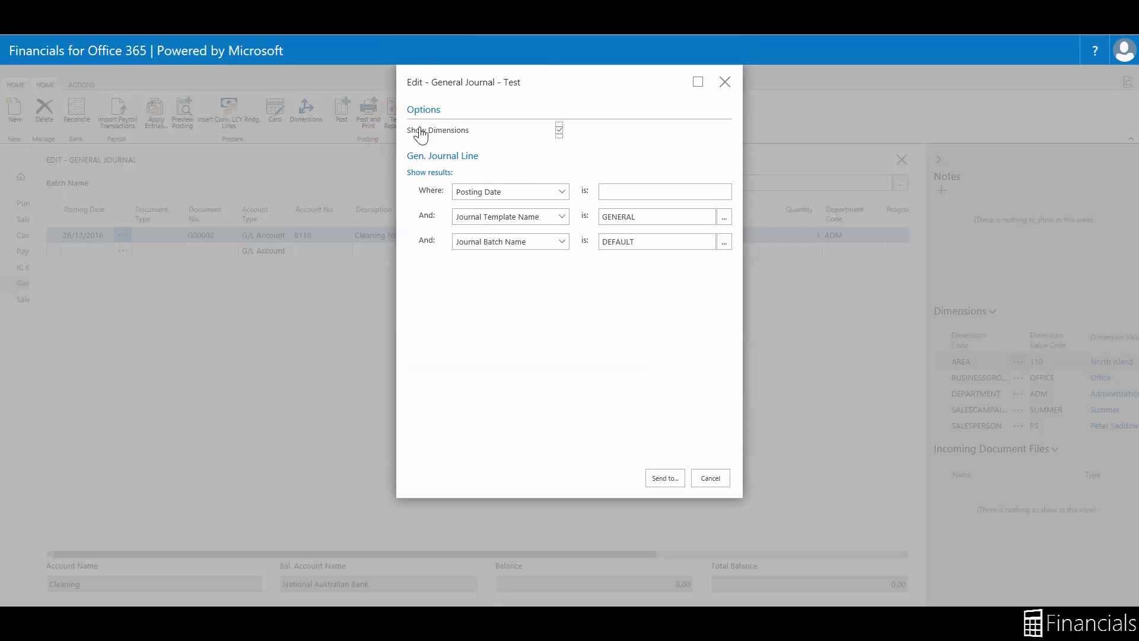
left_click(559, 132)
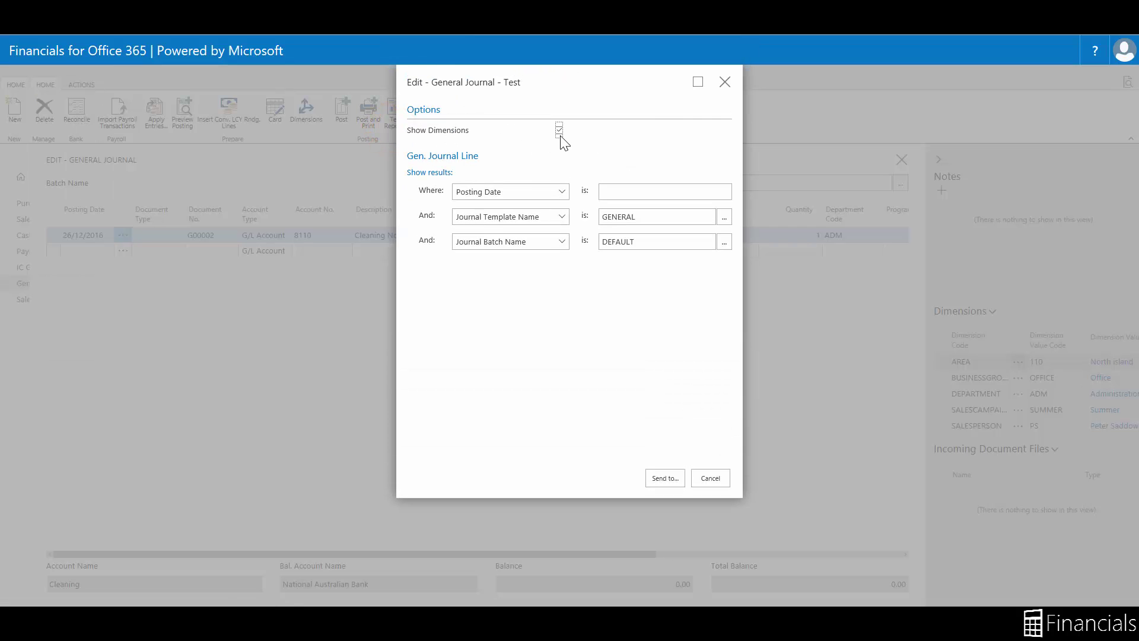
left_click(663, 477)
left_click(638, 403)
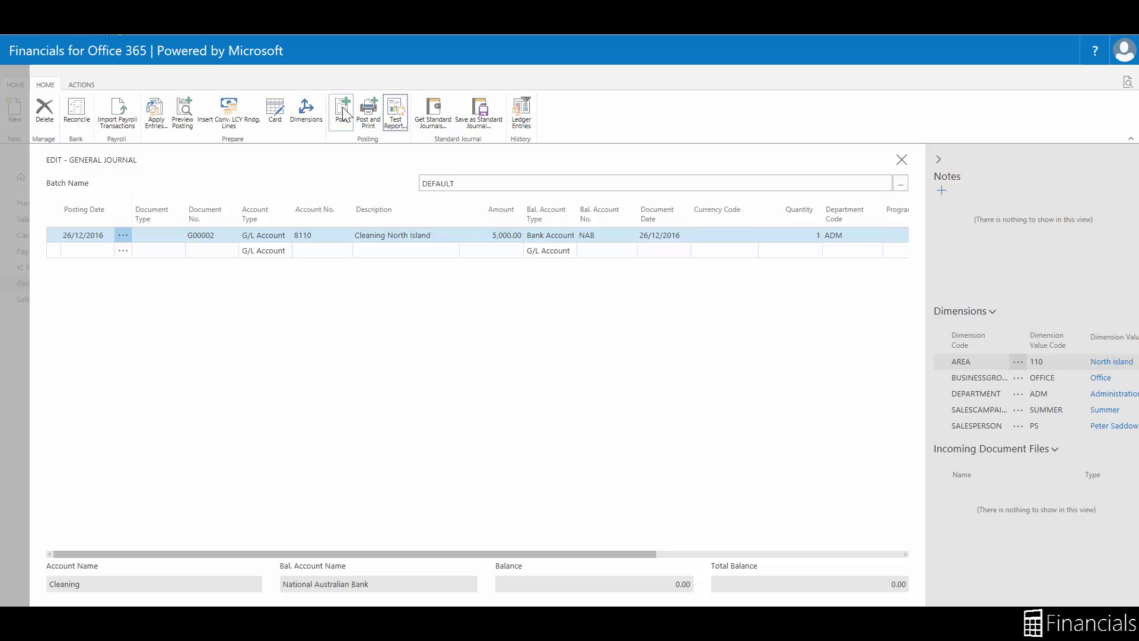
Post the 5,000.00 cleaning line, close the emptied journal and return to Home
left_click(634, 360)
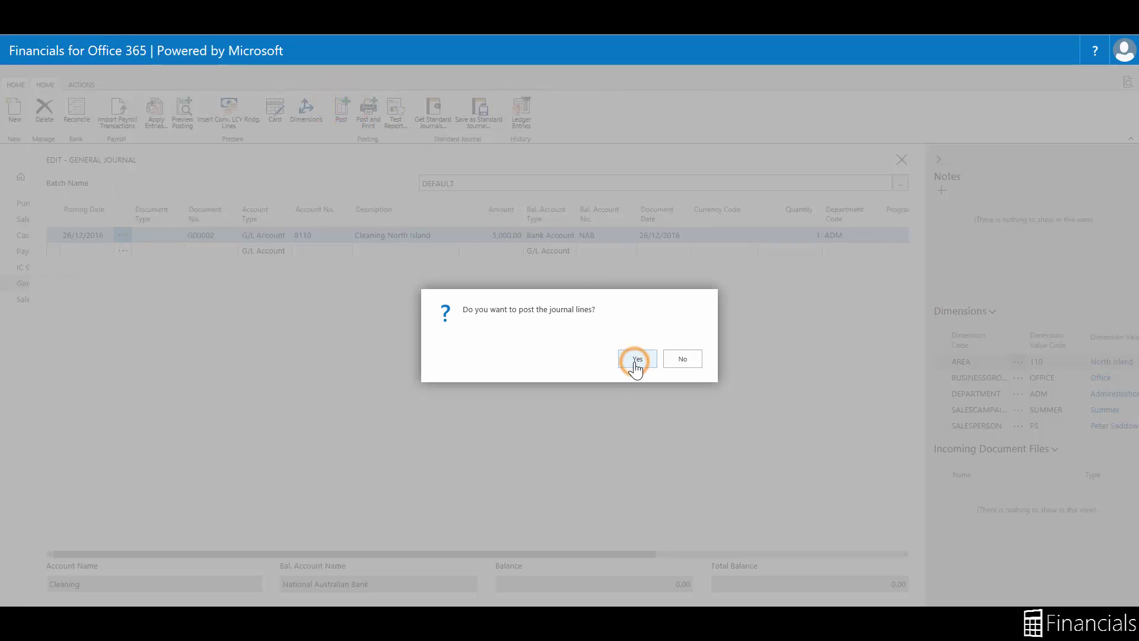
left_click(683, 359)
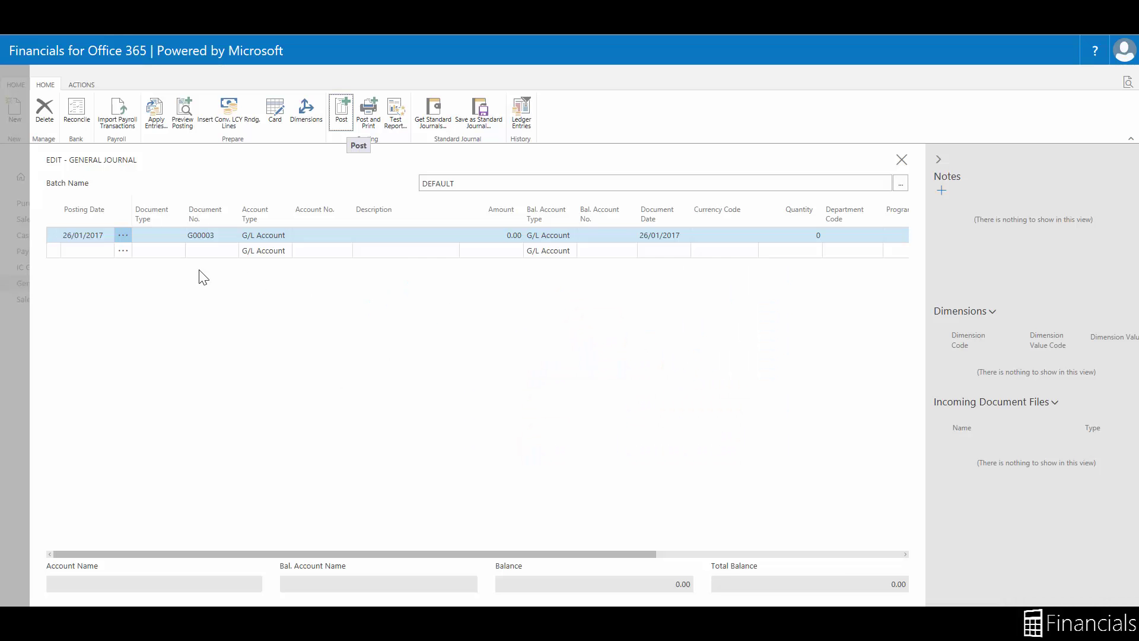
left_click(12, 205)
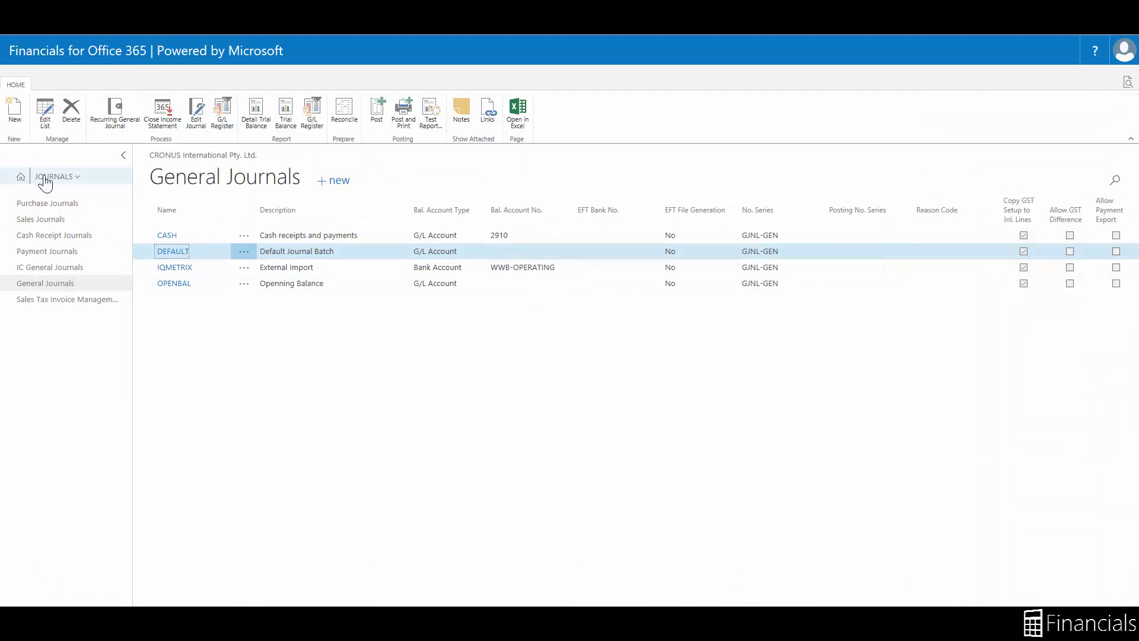
left_click(47, 180)
From Chart of Accounts, trace account 8110's 5,000.00 Cleaning North Island entry under department ADM
left_click(21, 208)
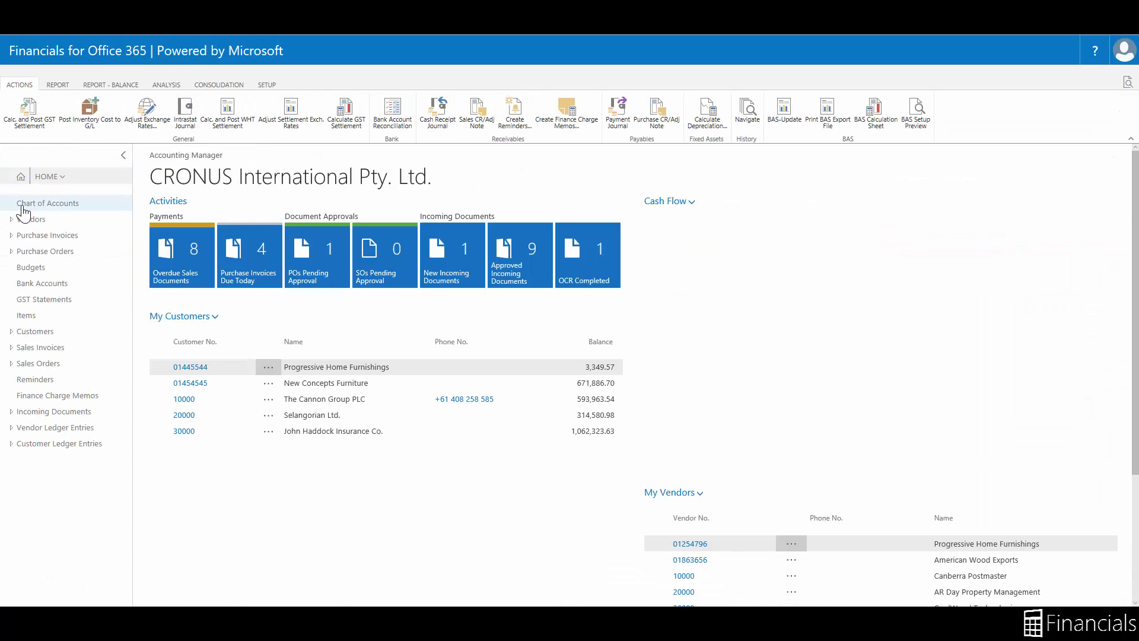
left_click(24, 205)
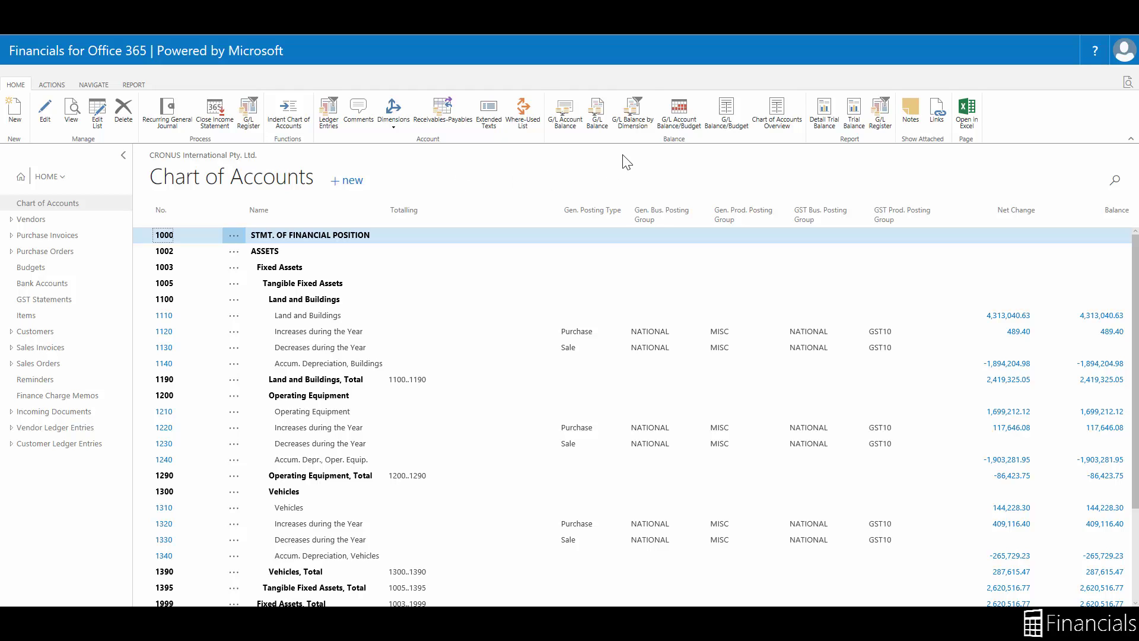
left_click(629, 124)
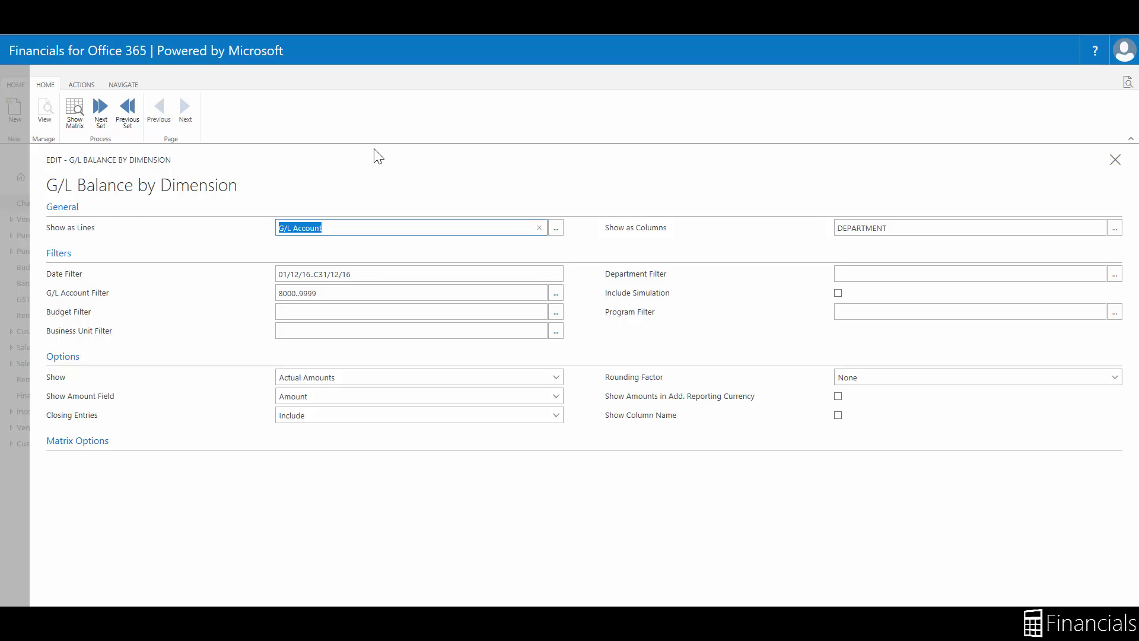
left_click(74, 115)
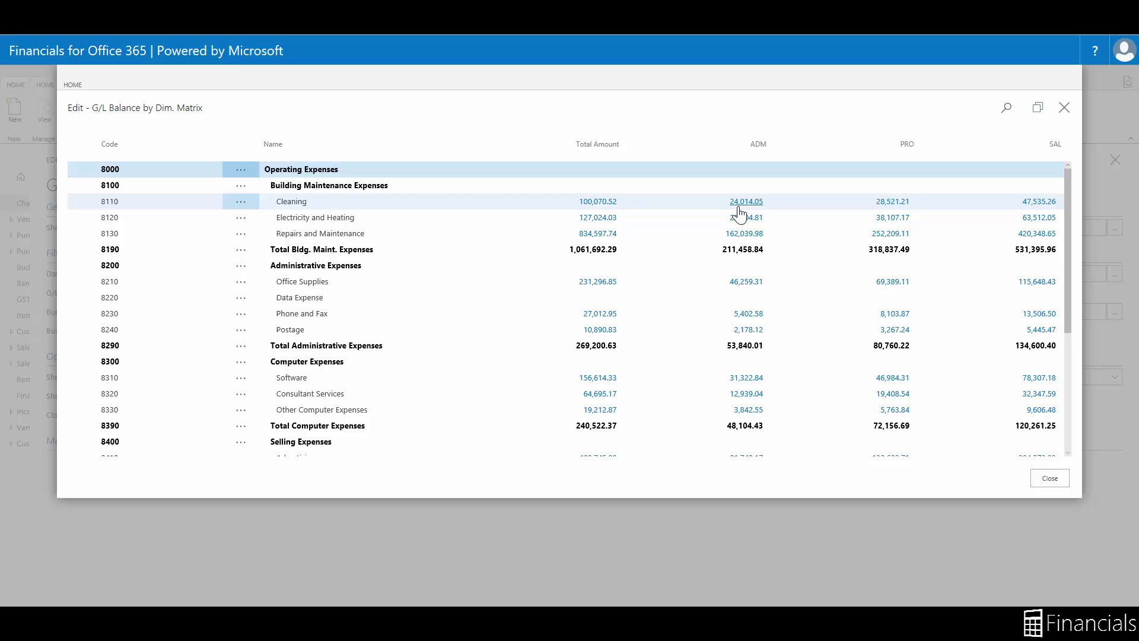
left_click(739, 205)
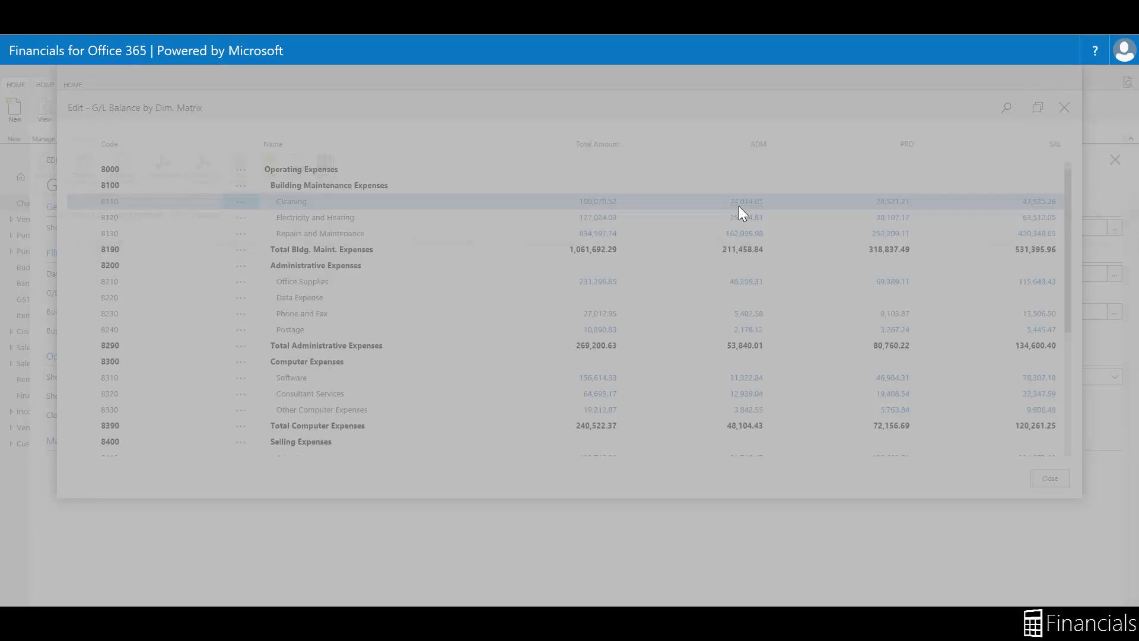
left_click(752, 230)
left_click(756, 230)
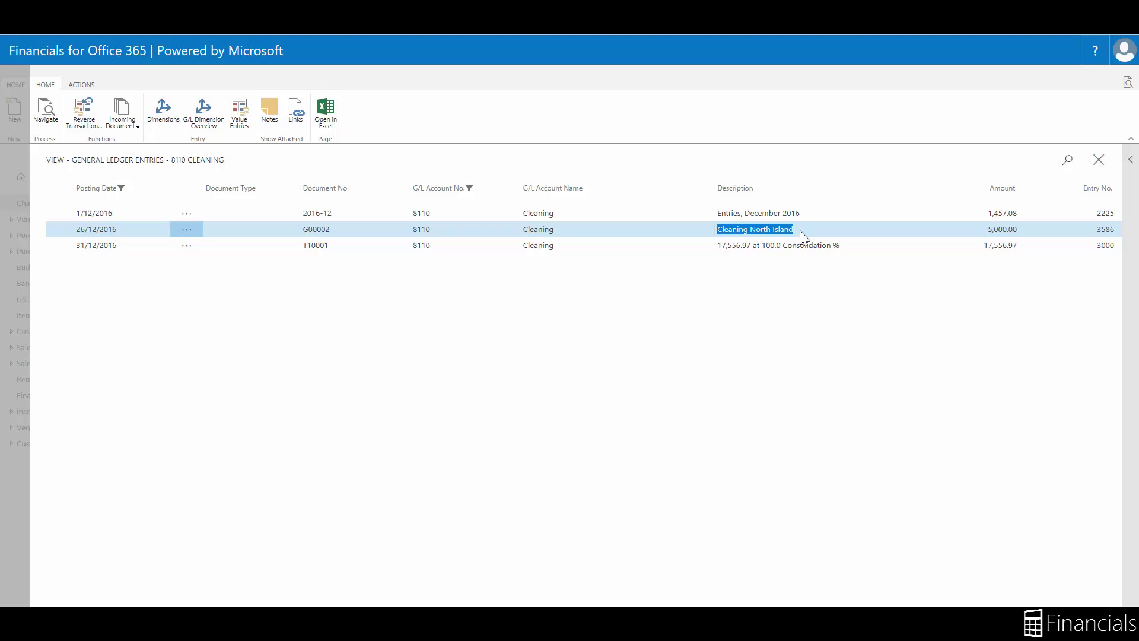
left_click(1099, 160)
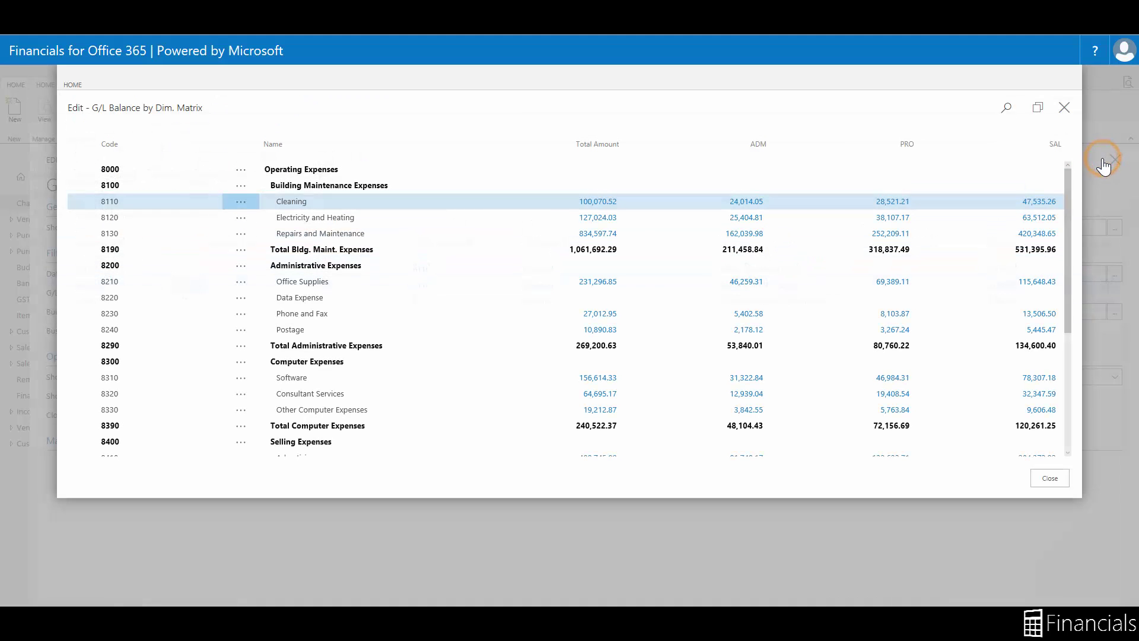
Close the balance matrix, check Income Statement's Department Filter limit, then cancel the report
left_click(1064, 108)
left_click(1113, 160)
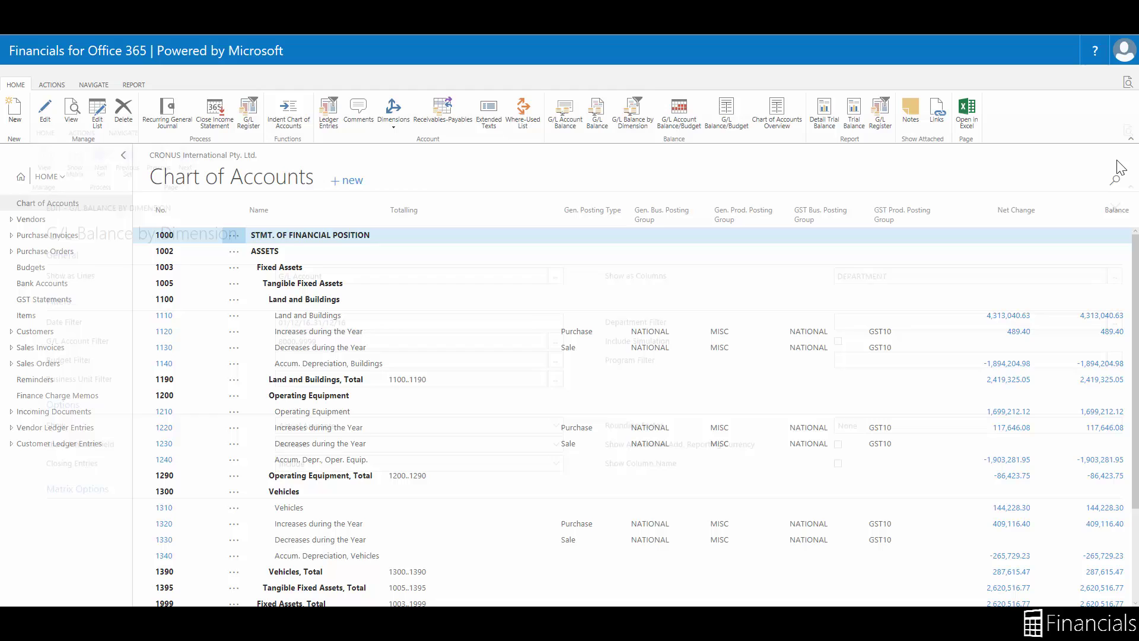
left_click(134, 85)
left_click(204, 111)
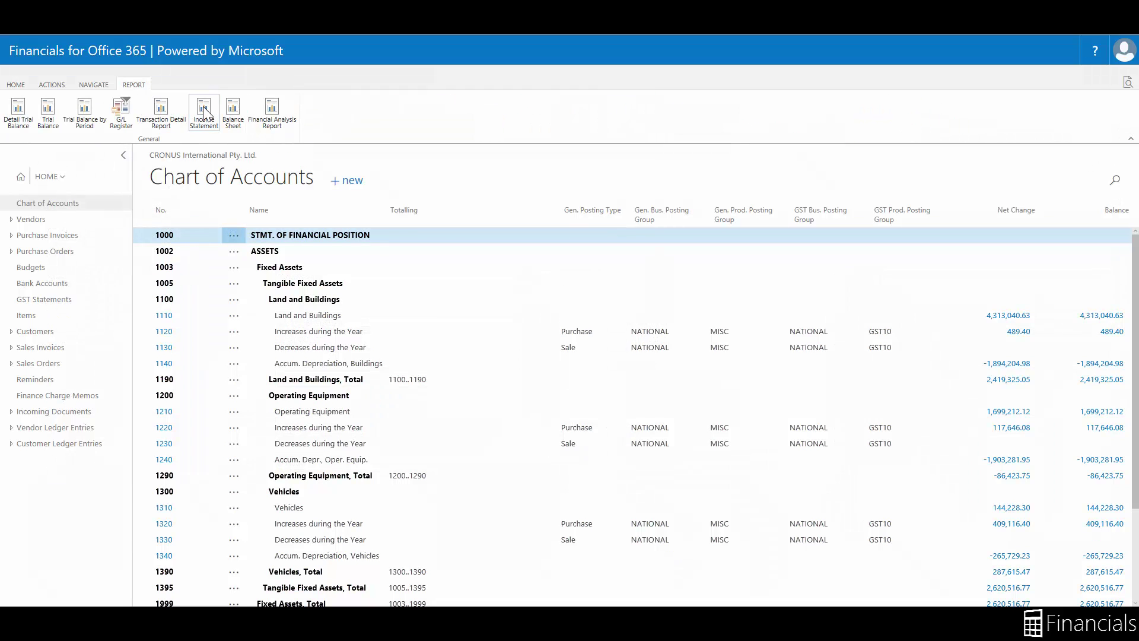
left_click(561, 302)
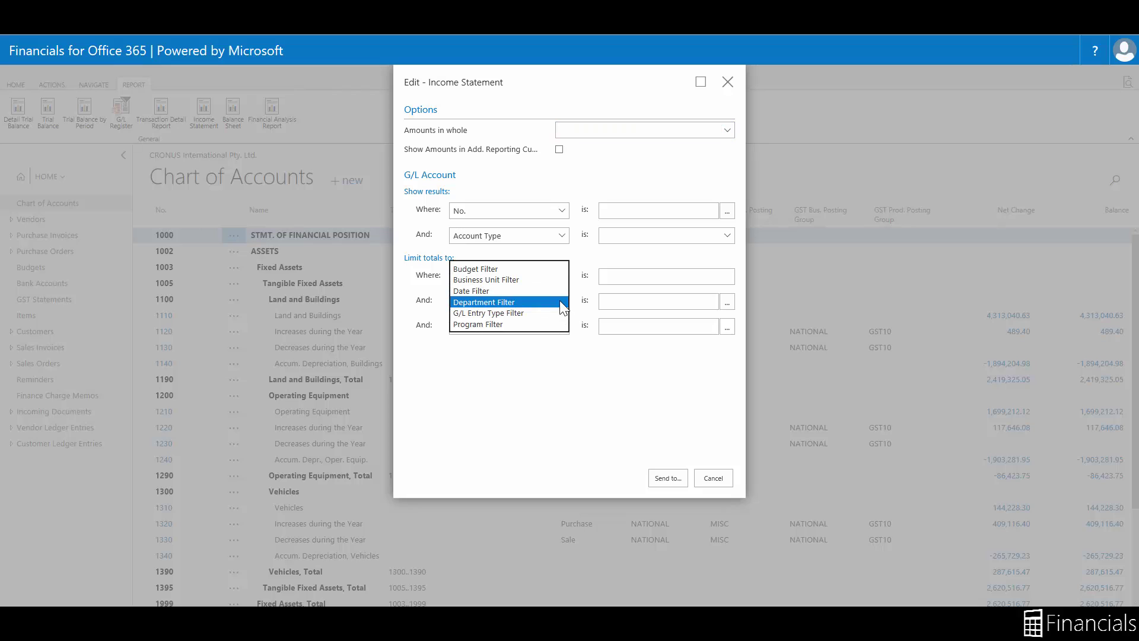
left_click(560, 303)
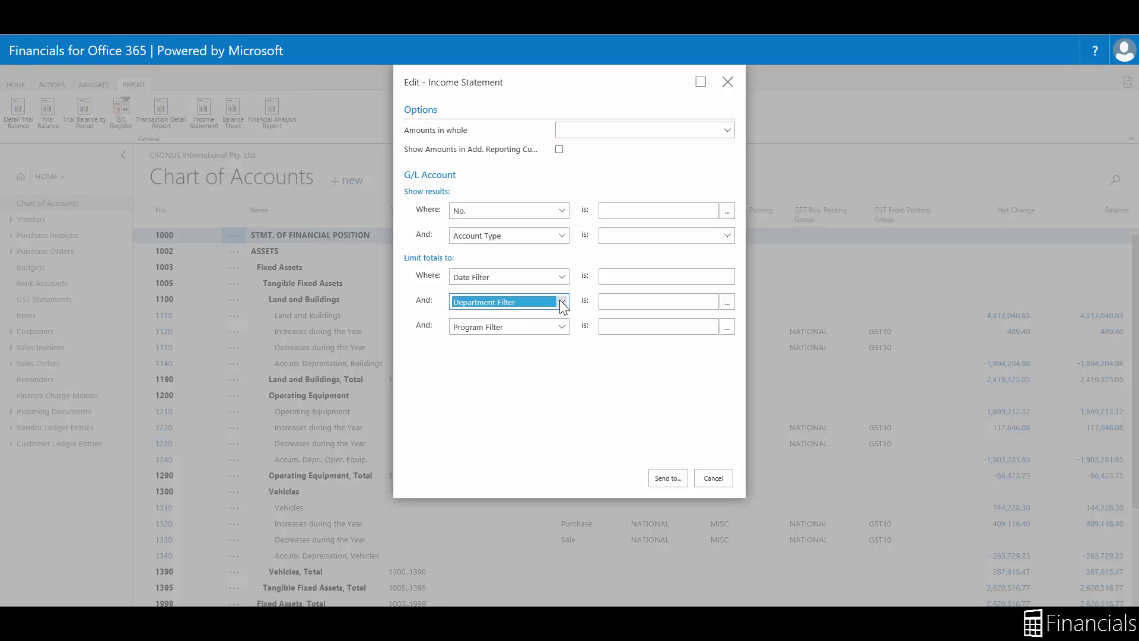
left_click(712, 477)
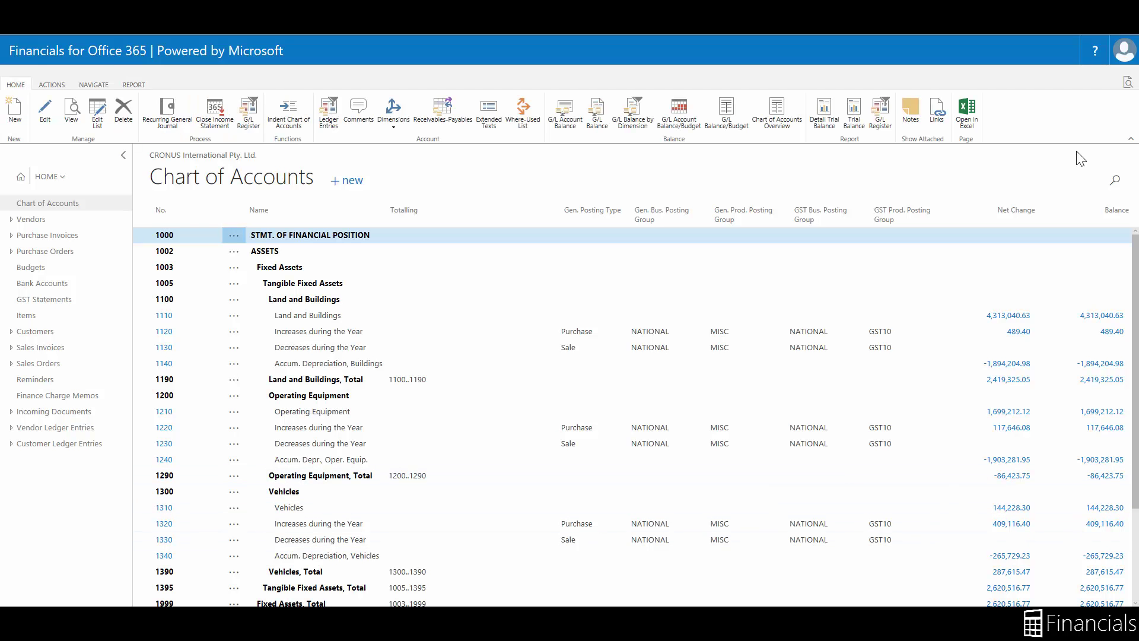
Search for 'analysis' and open the Analysis Views page
left_click(1127, 83)
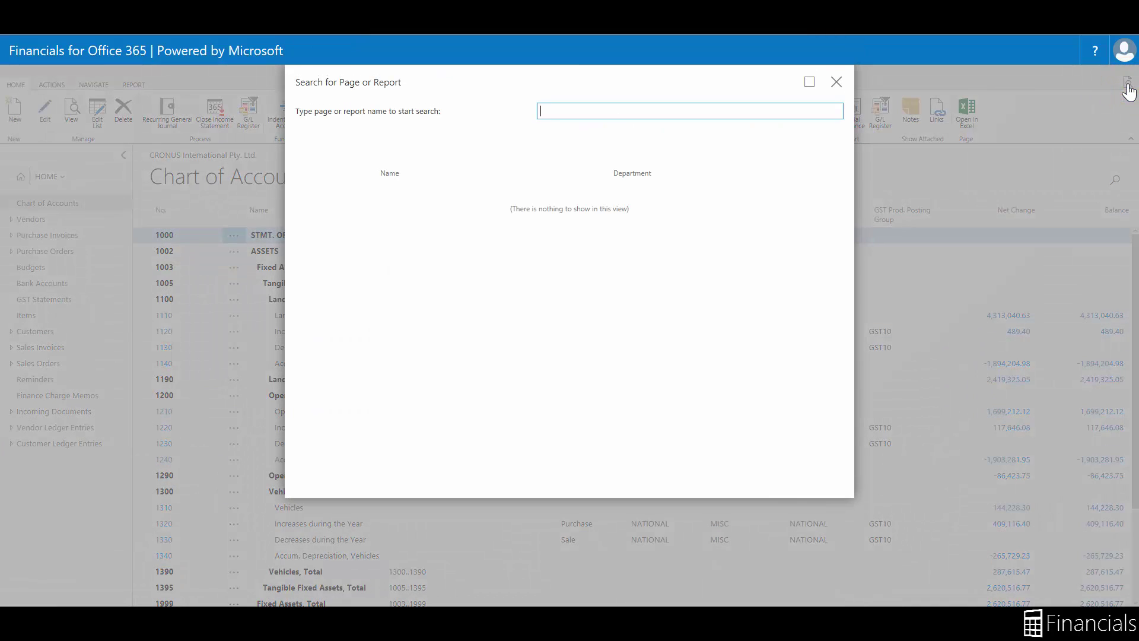
type("analysis")
left_click(407, 205)
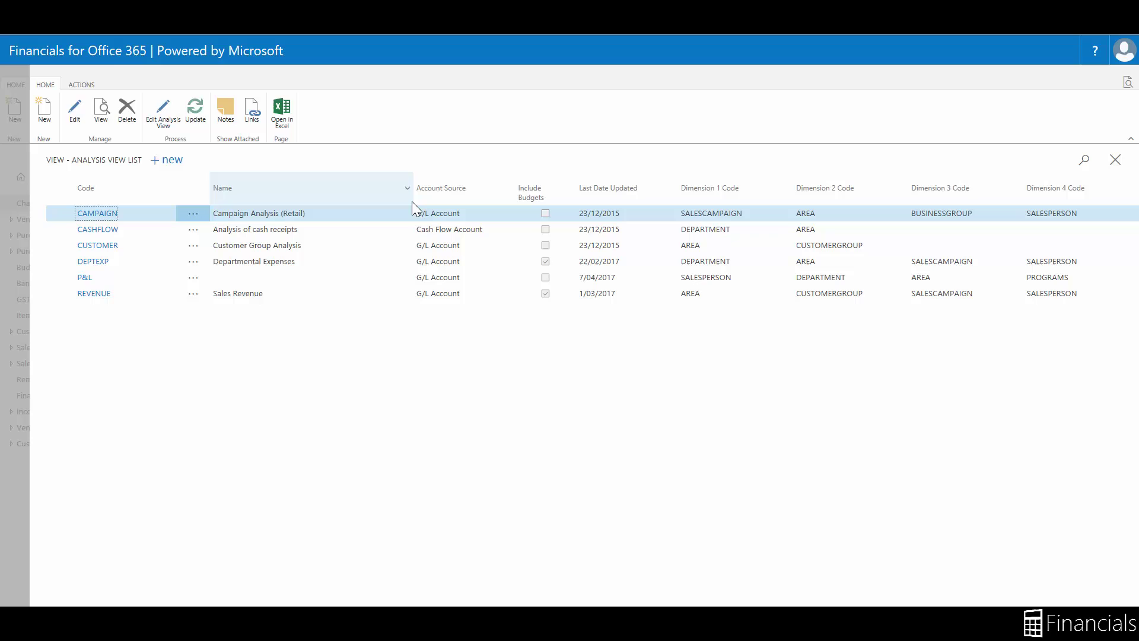
Check REVENUE's AREA, CUSTOMERGROUP, SALESCAMPAIGN and SALESPERSON dimensions, then show its matrix
left_click(390, 294)
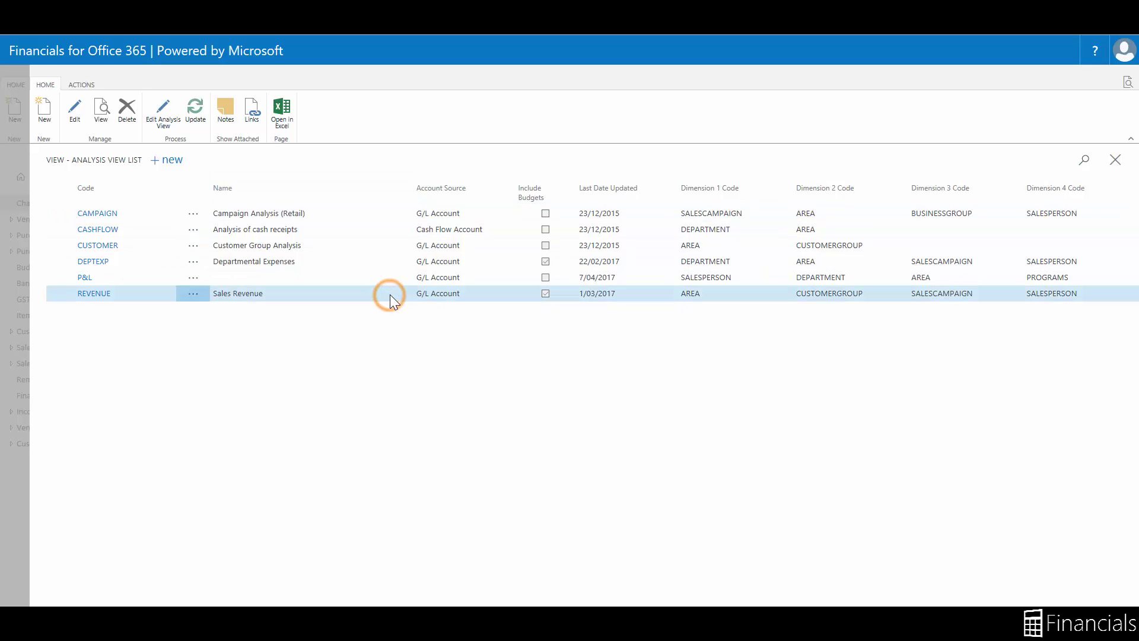
left_click(676, 293)
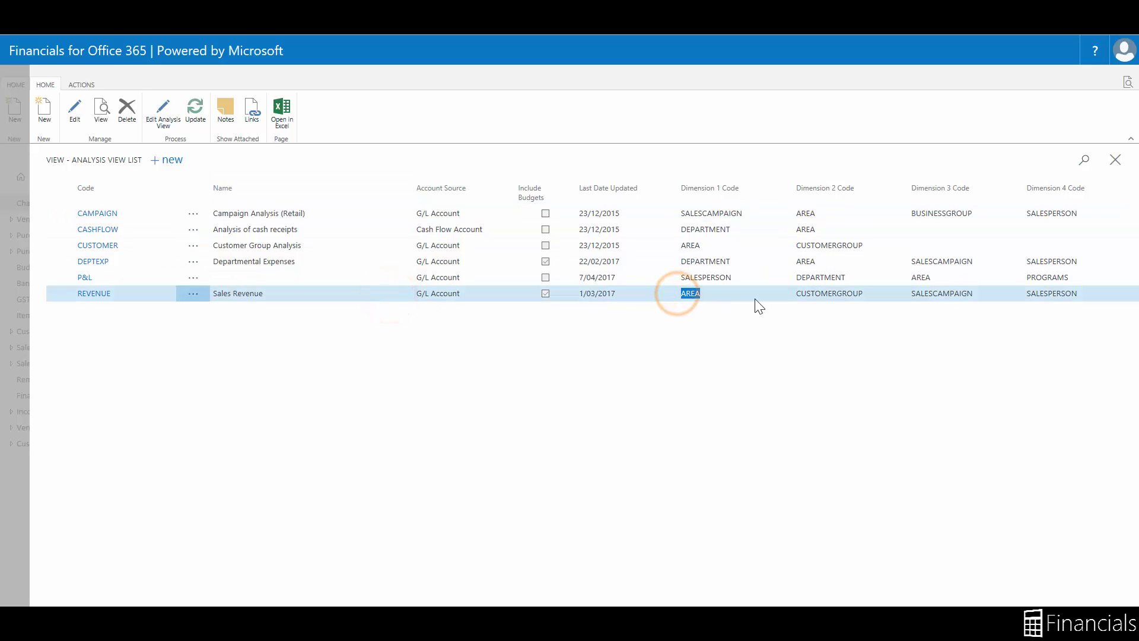
left_click(798, 295)
left_click(913, 297)
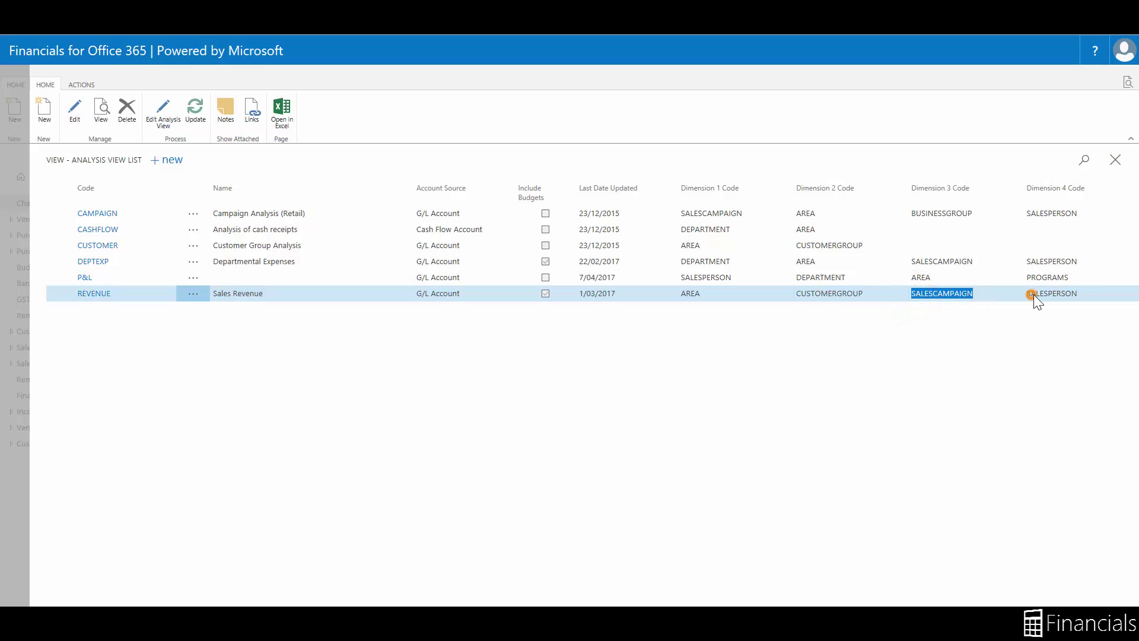
left_click(1034, 294)
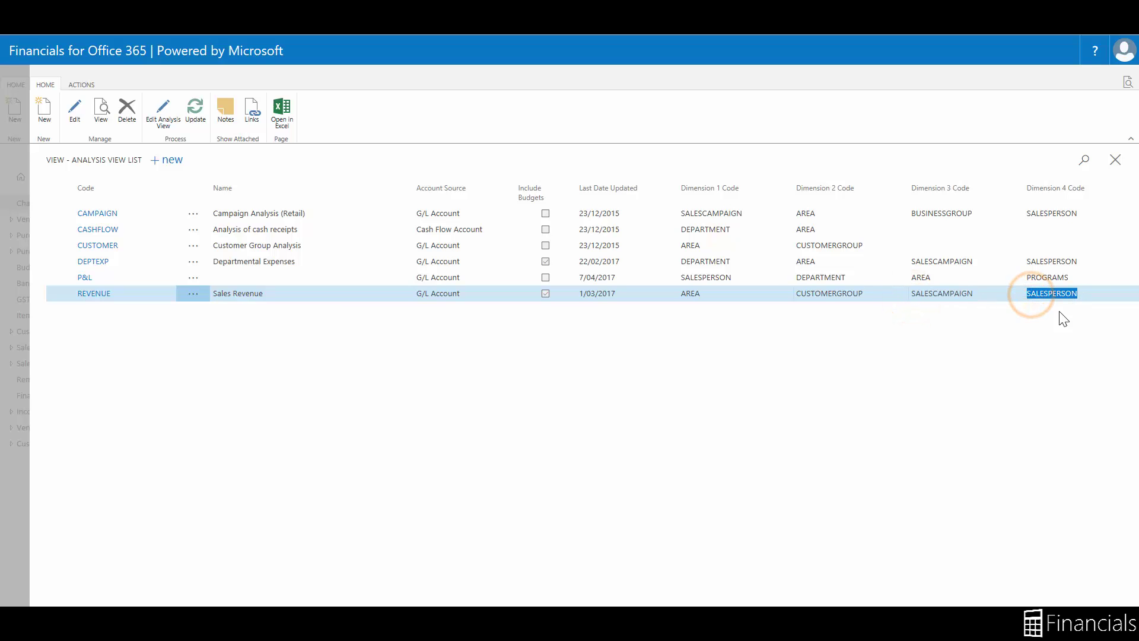
left_click(162, 116)
left_click(77, 127)
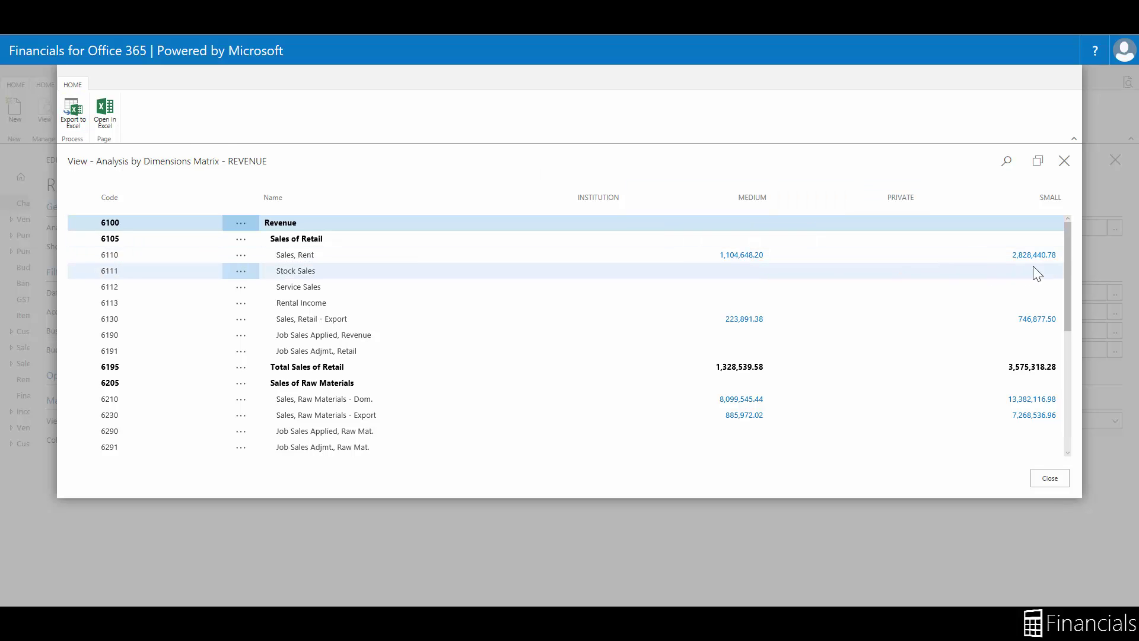
Set the REVENUE view to Period as columns and AREA as lines
left_click(1064, 161)
left_click(1114, 227)
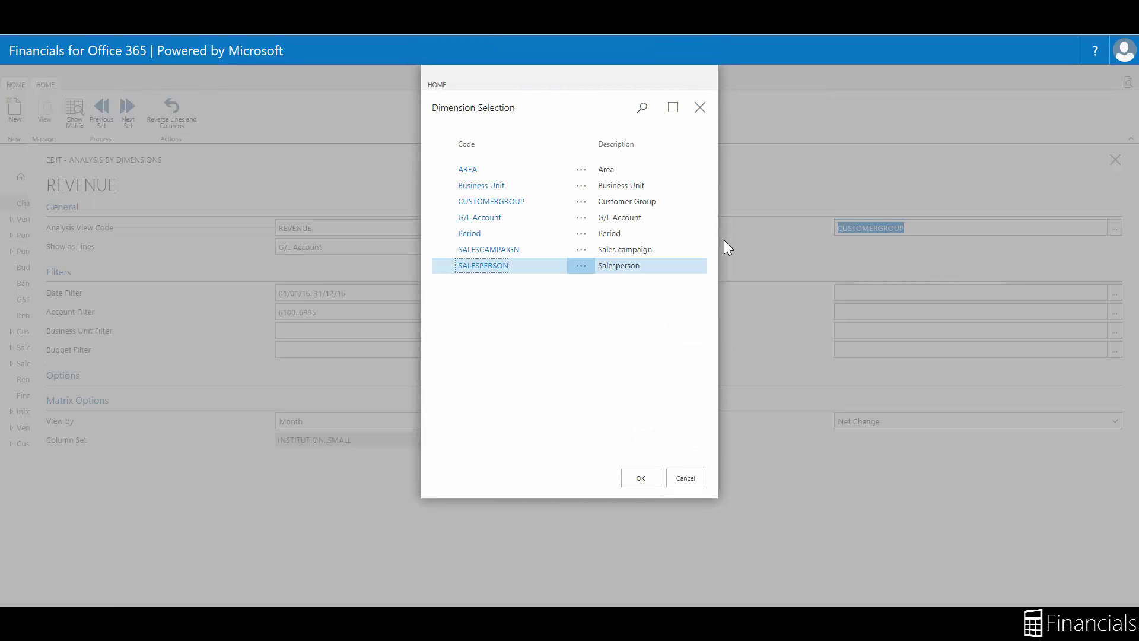
left_click(658, 233)
left_click(638, 479)
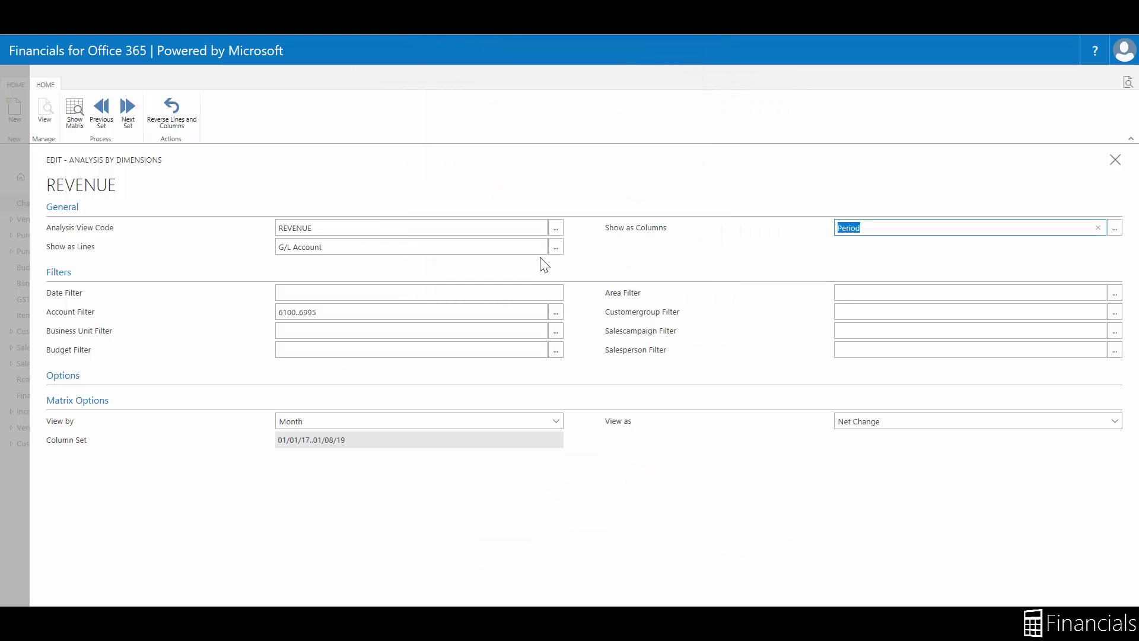
left_click(555, 247)
left_click(511, 172)
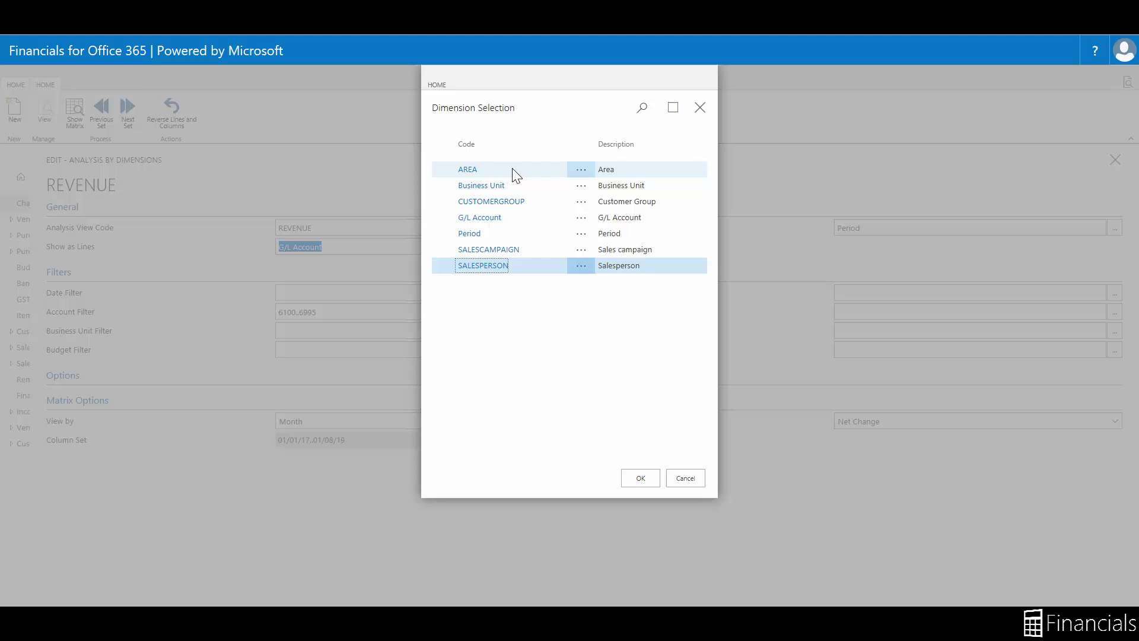
left_click(641, 478)
Apply date filter 01/01/16..31/12/16 and show revenue by area and month
left_click(318, 290)
type("01/01/16..31/12/16")
key("Tab")
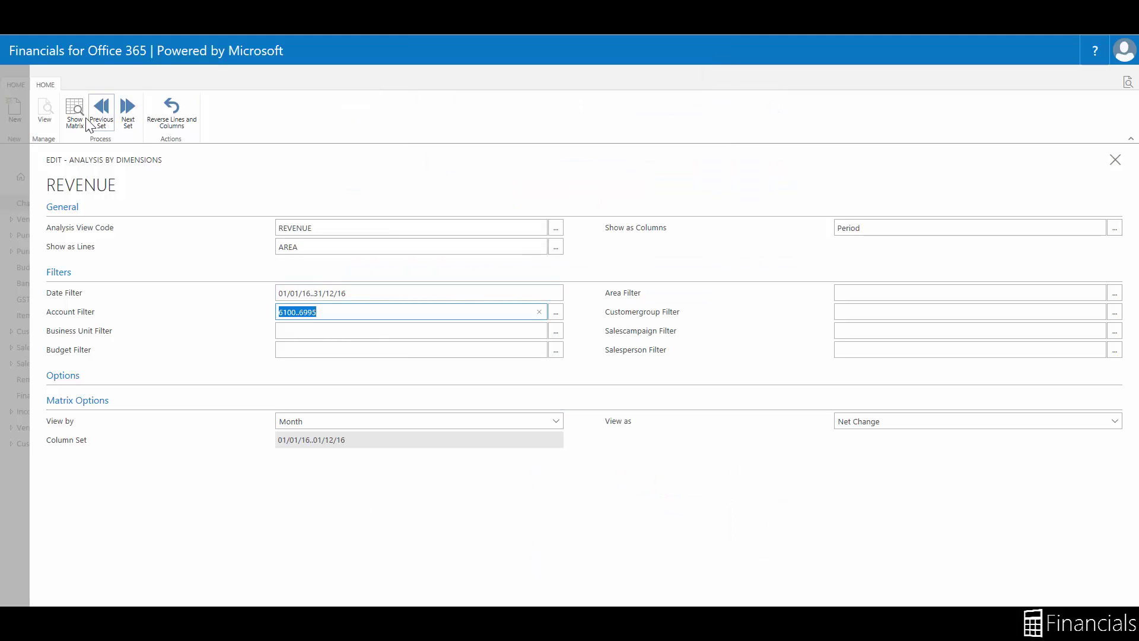
left_click(76, 119)
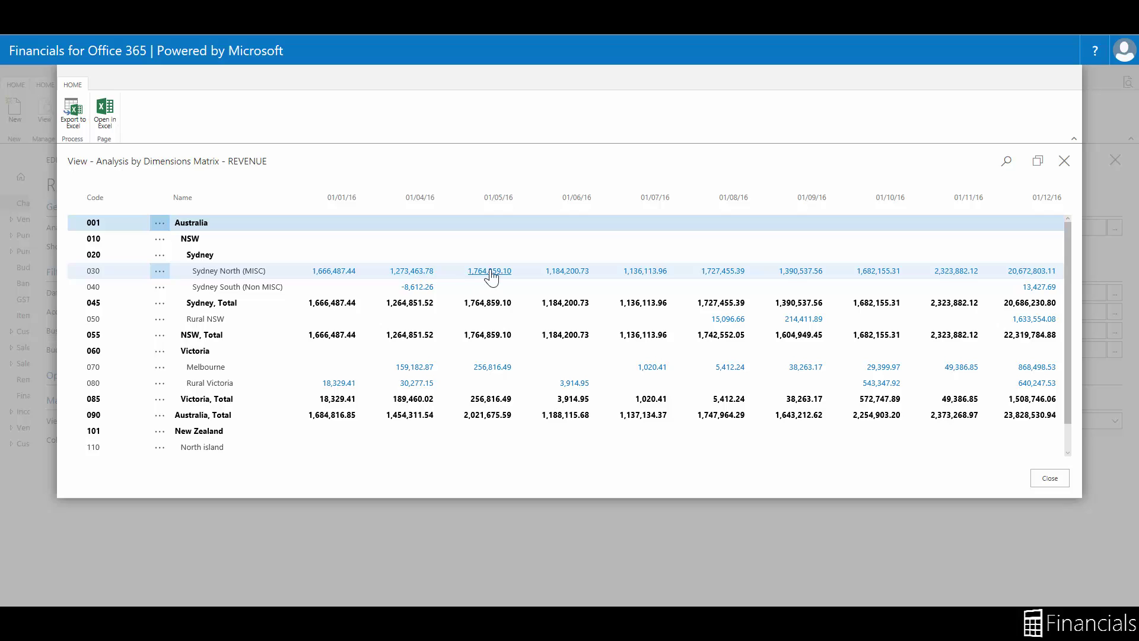
Switch the lines to SALESCAMPAIGN to show SUMMER and WINTER revenue by month
left_click(1051, 478)
left_click(562, 247)
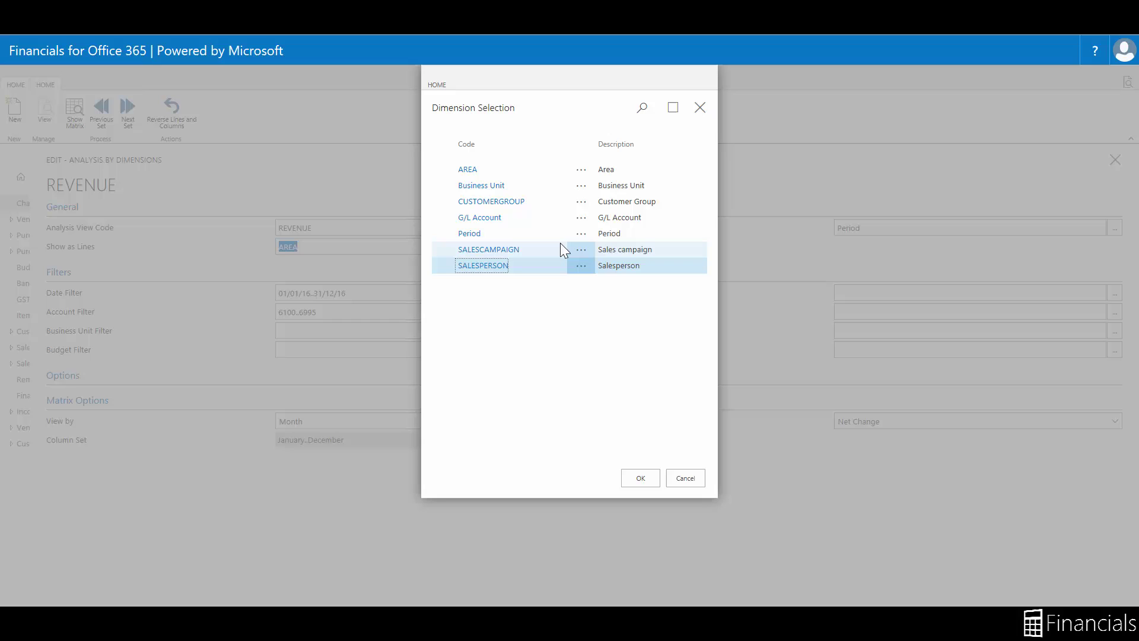
left_click(504, 249)
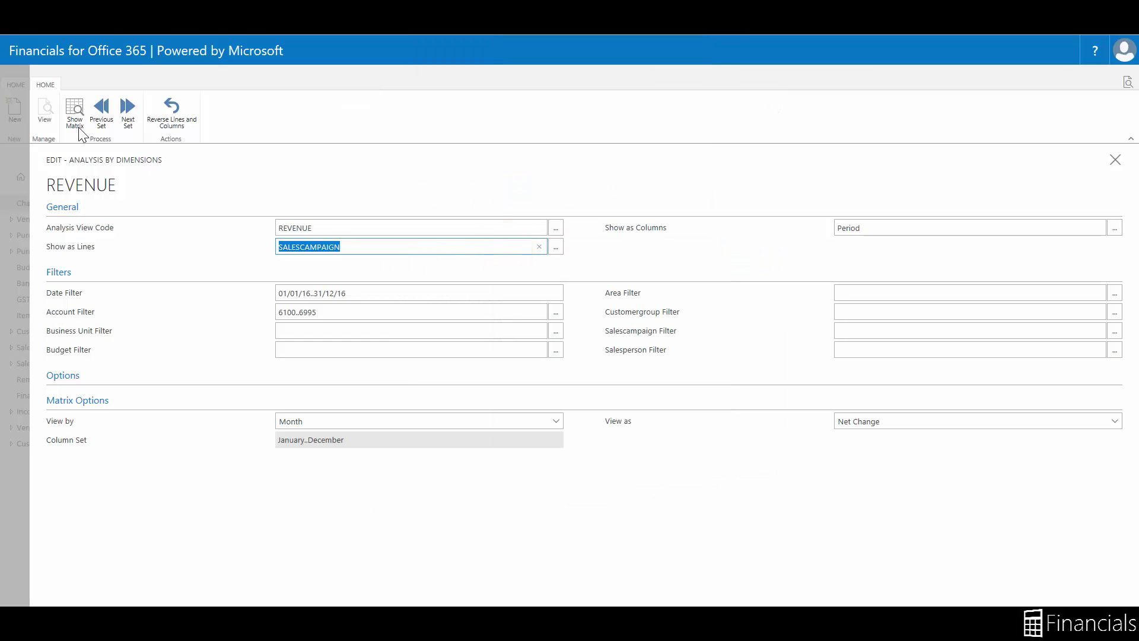
left_click(74, 113)
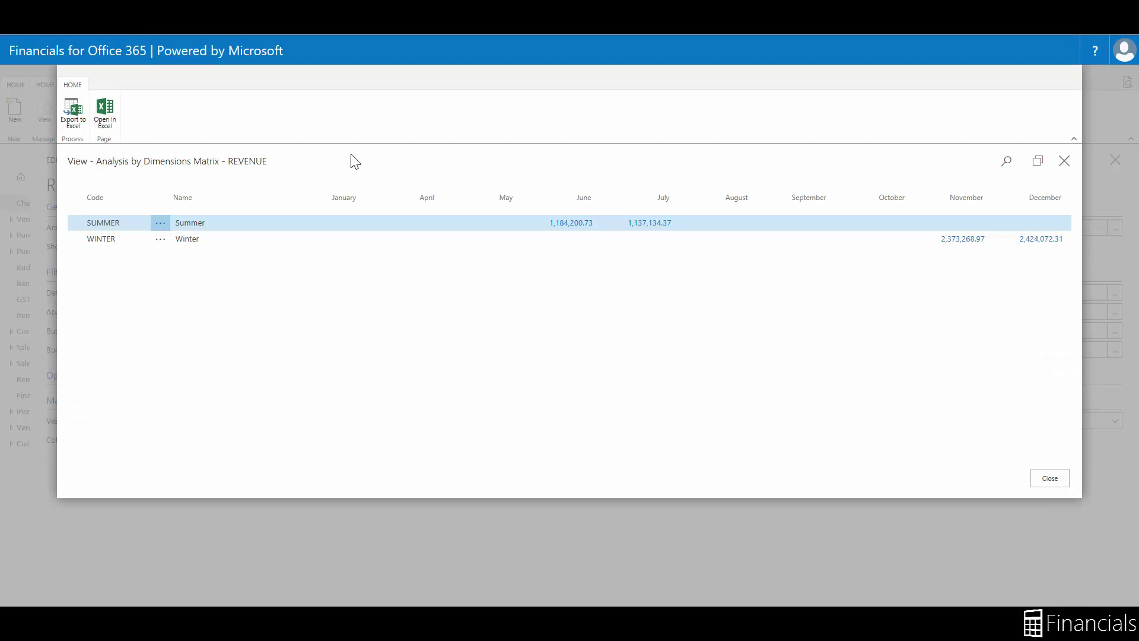
Set AREA columns and SALESPERSON lines, then scroll the matrix to the New Zealand totals
left_click(1060, 482)
left_click(1114, 227)
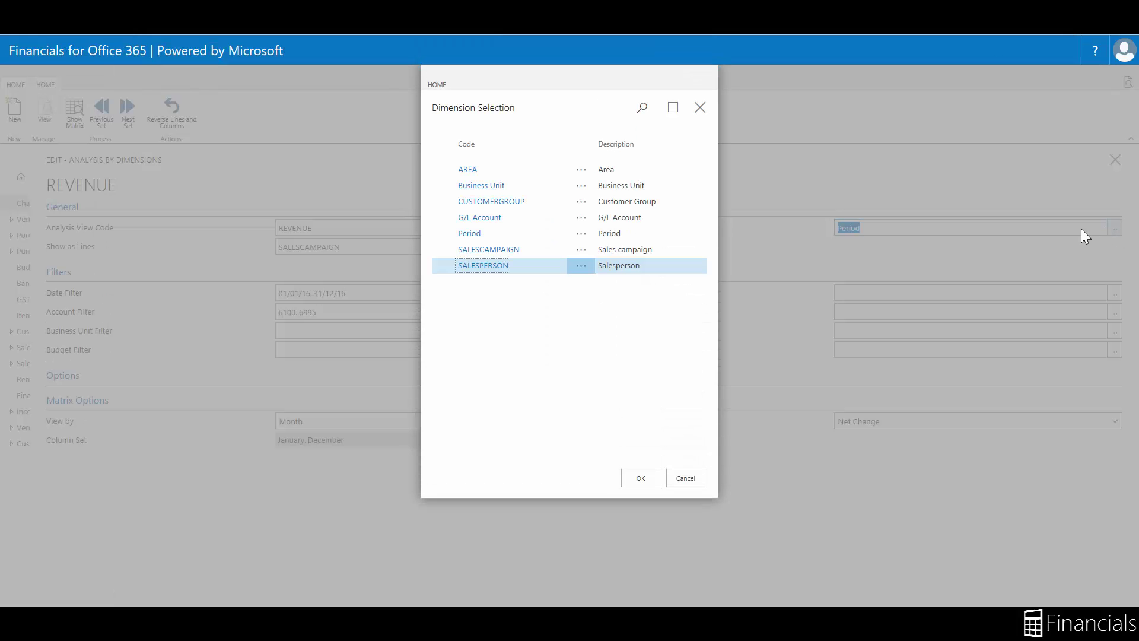
left_click(466, 170)
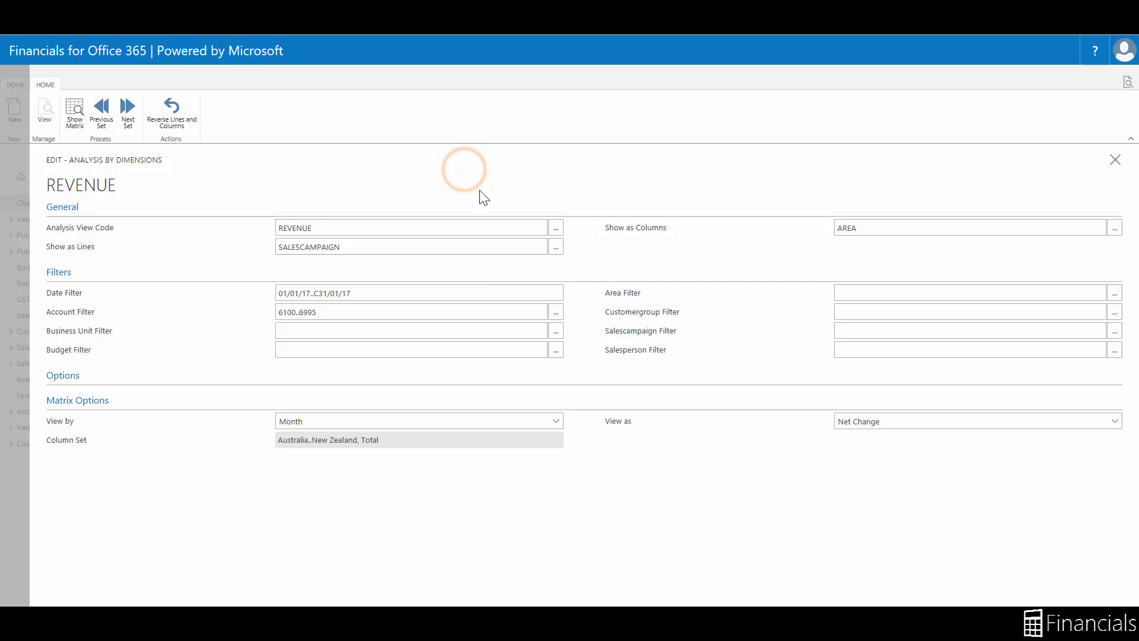
left_click(554, 247)
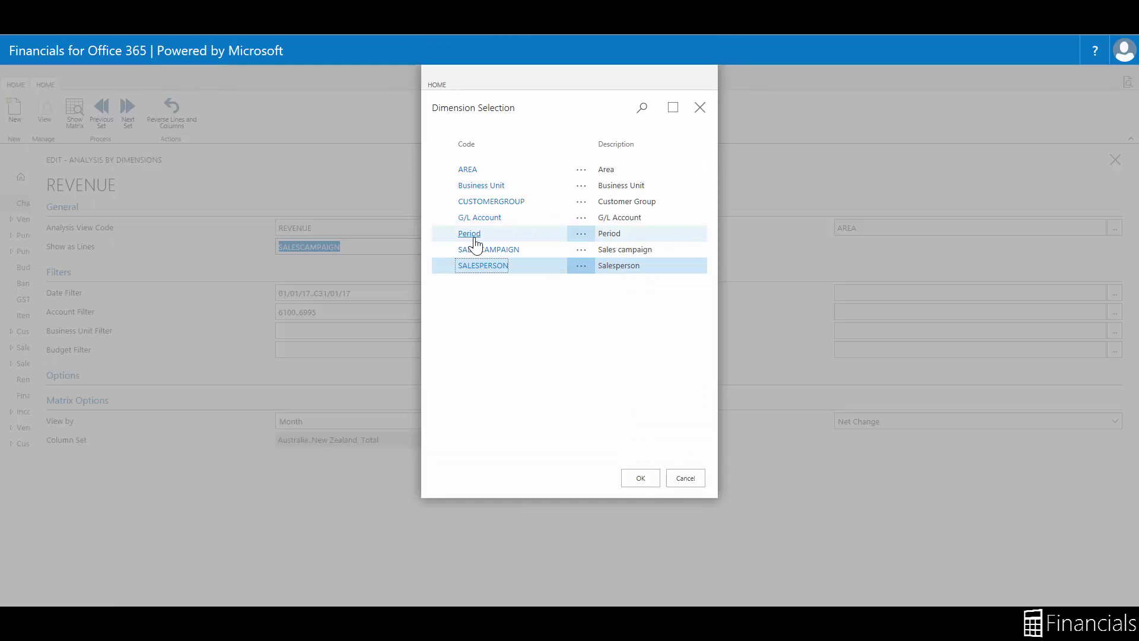
left_click(490, 264)
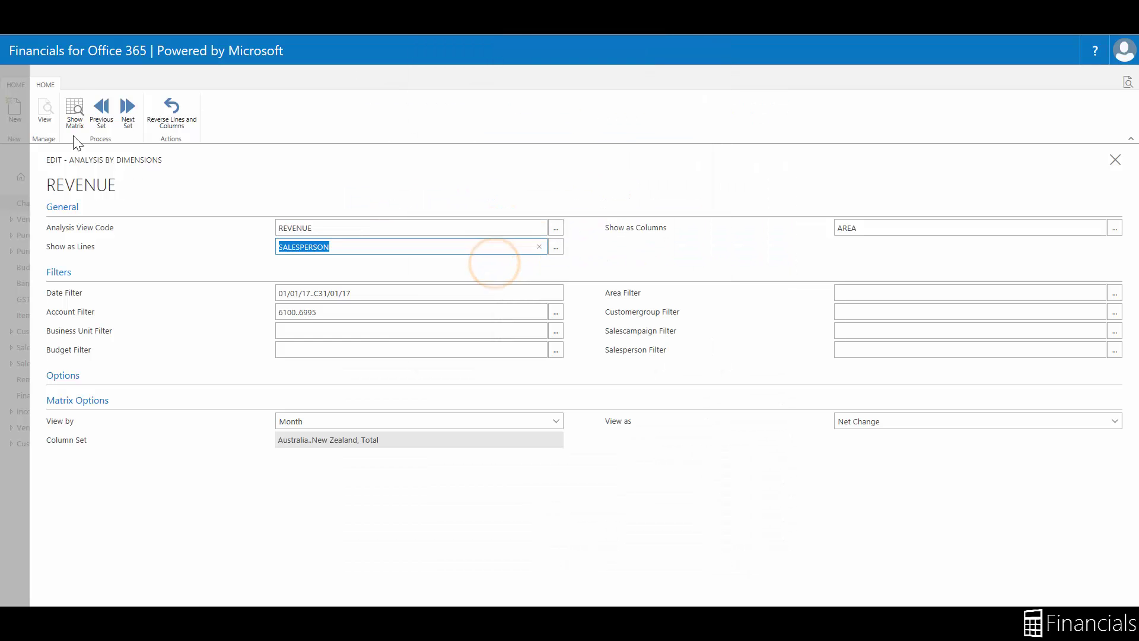
left_click(75, 120)
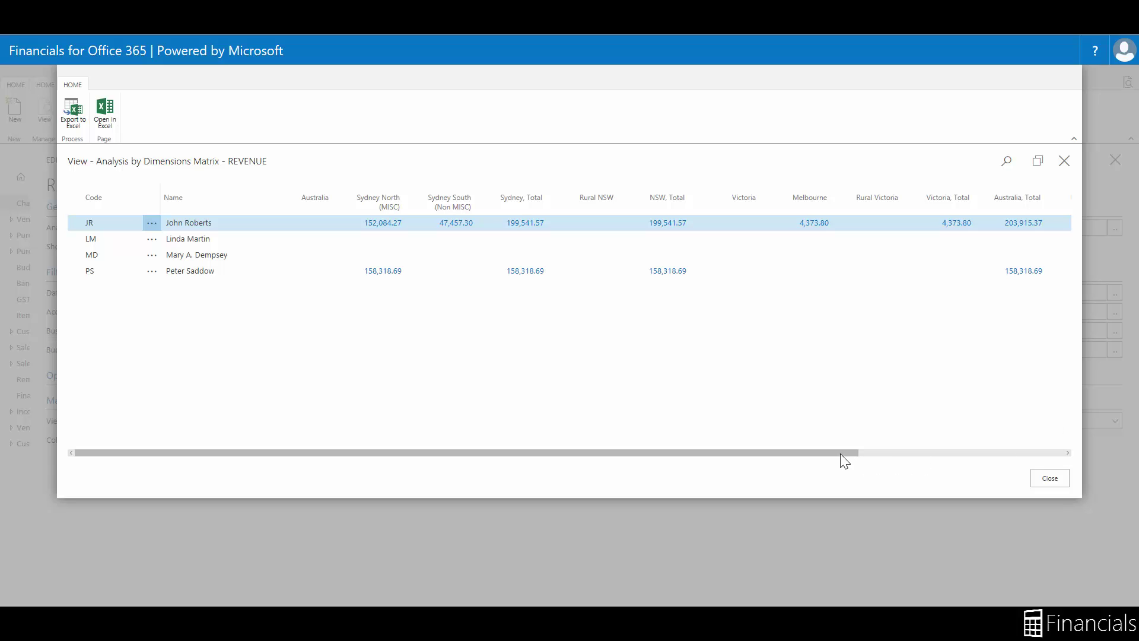
left_click_drag(842, 454, 1079, 460)
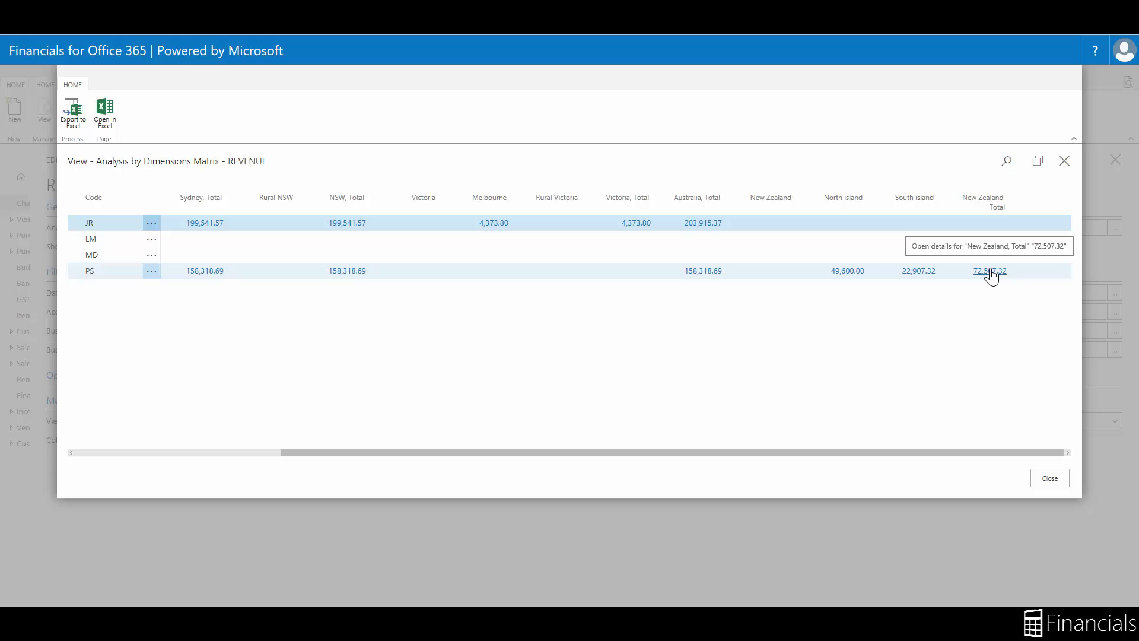
Close the salesperson matrix, returning REVENUE to G/L Account lines and Period columns
left_click(1064, 160)
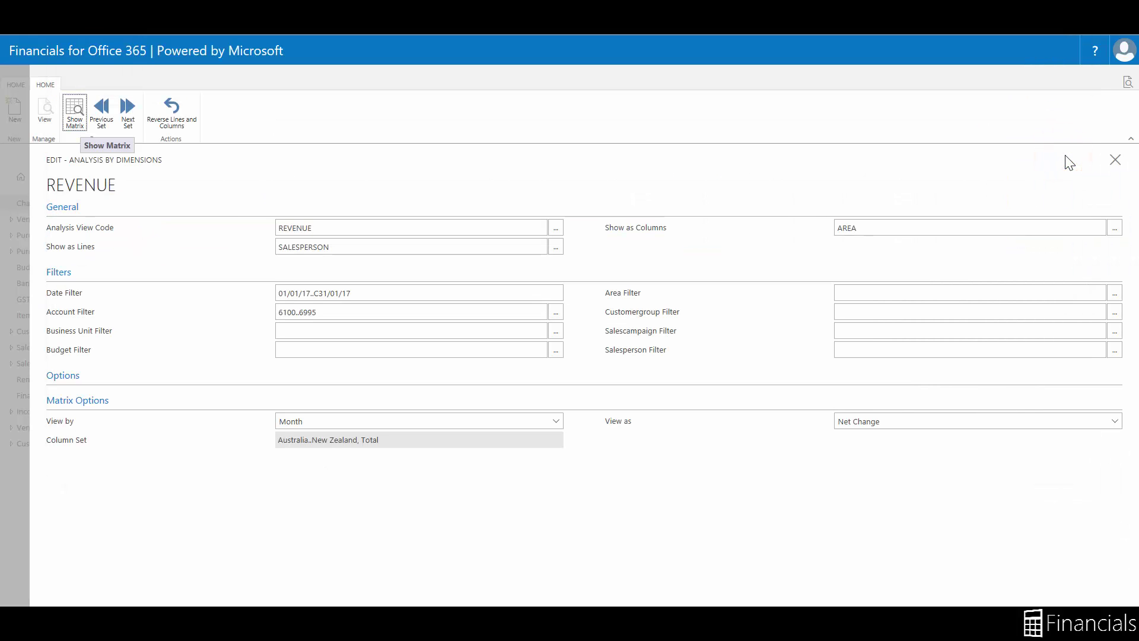
left_click(948, 173)
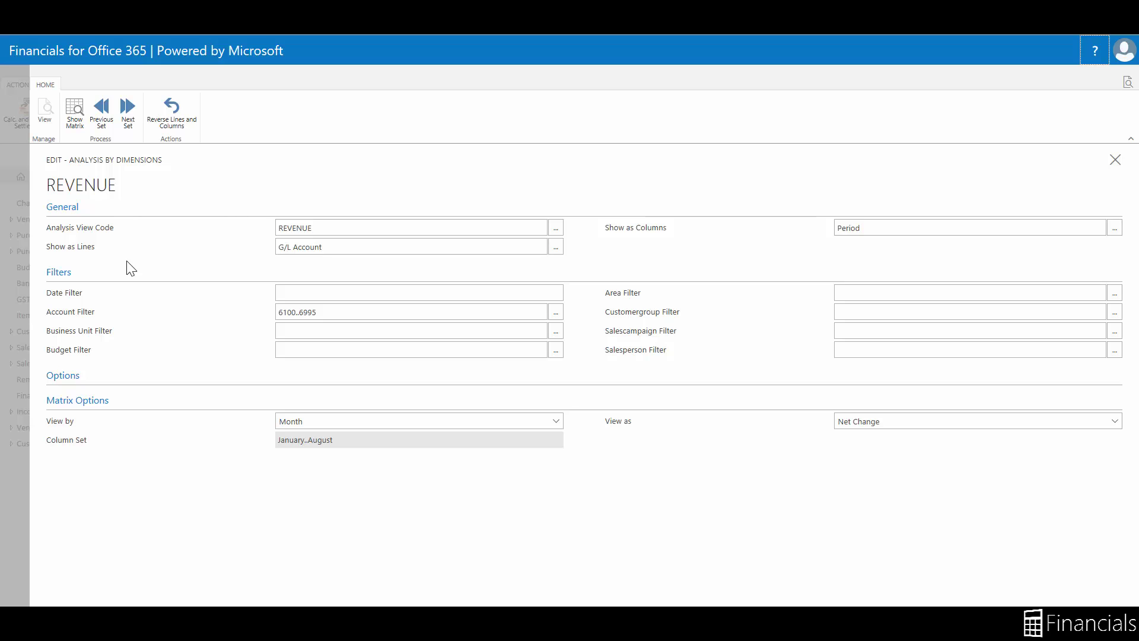
View help for the Show as Lines field, then the Account Source field help topic
left_click(89, 248)
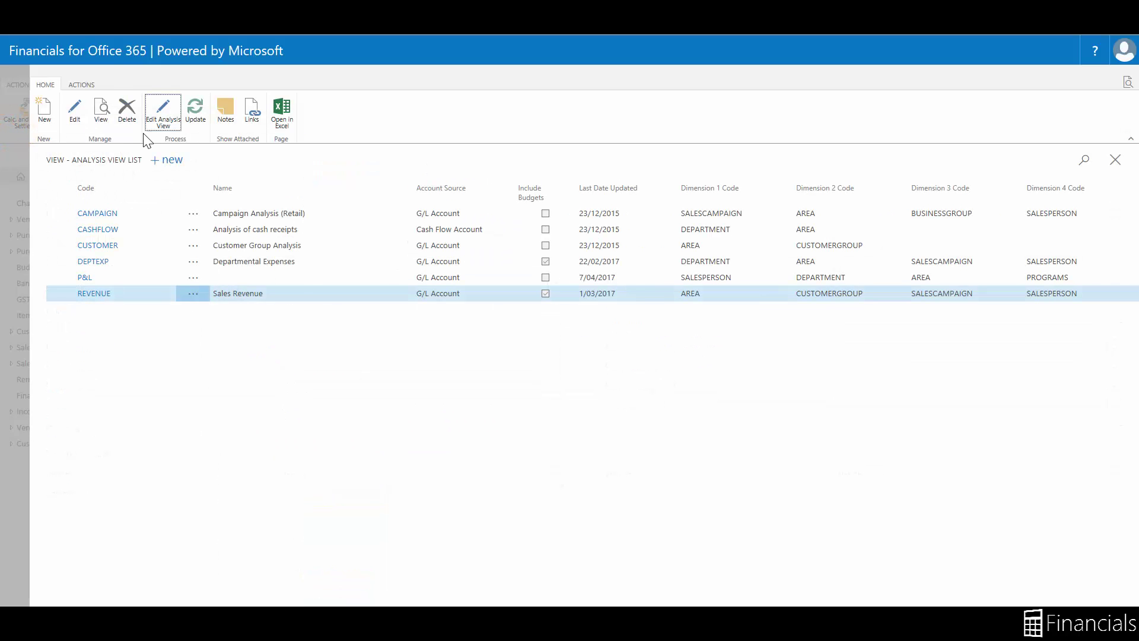
left_click(482, 201)
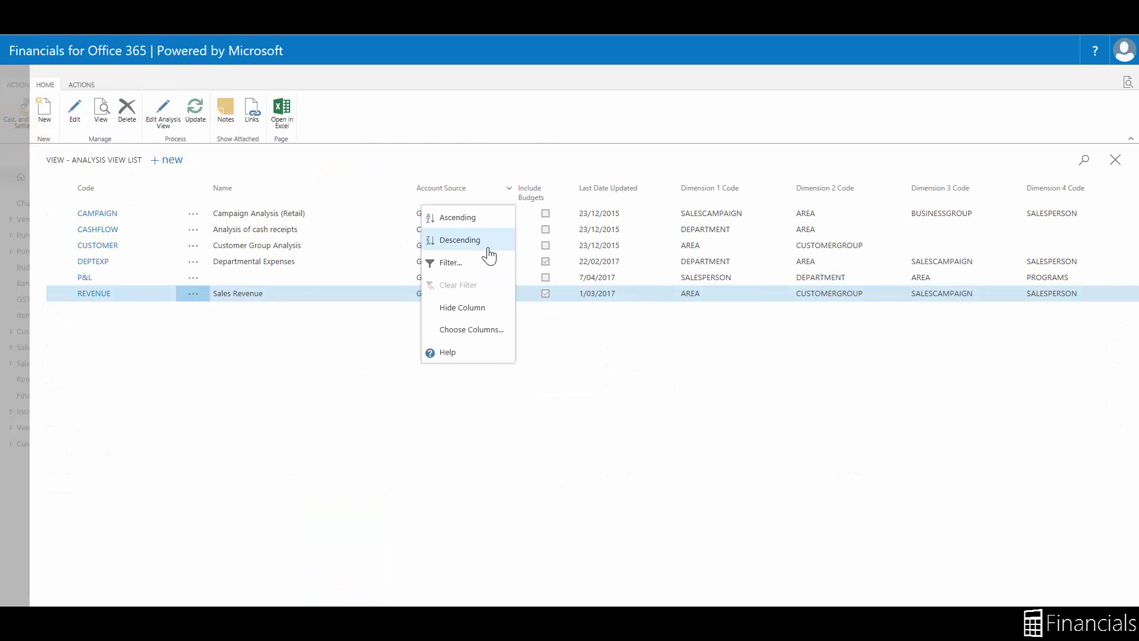
left_click(492, 352)
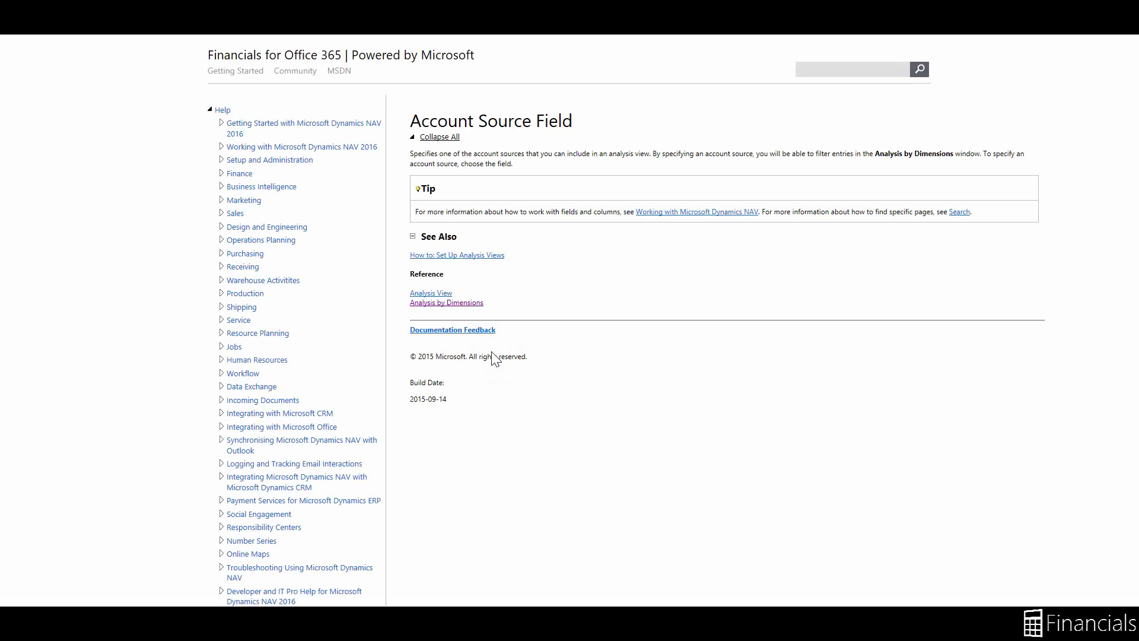